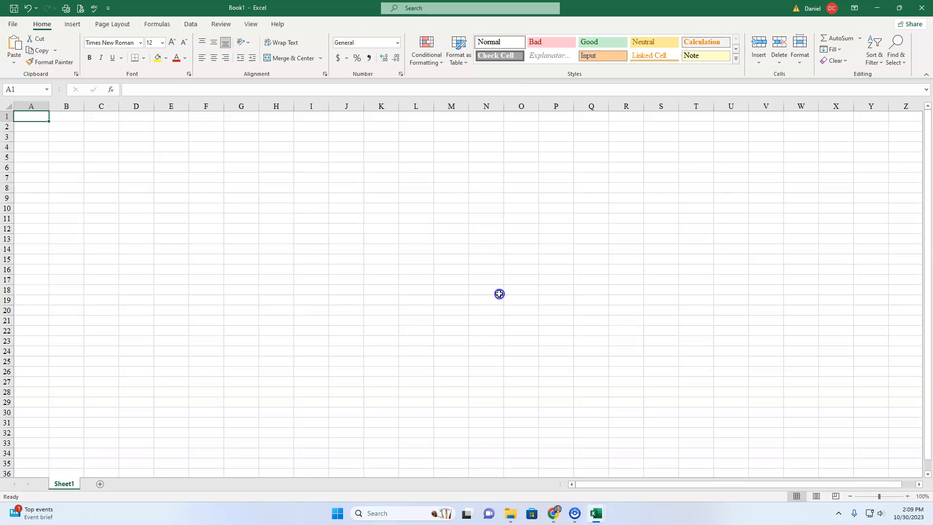
Step: Zoom the worksheet in to 190%
click(907, 496)
click(908, 496)
click(908, 496)
click(908, 496)
click(907, 496)
click(907, 496)
click(908, 496)
click(908, 496)
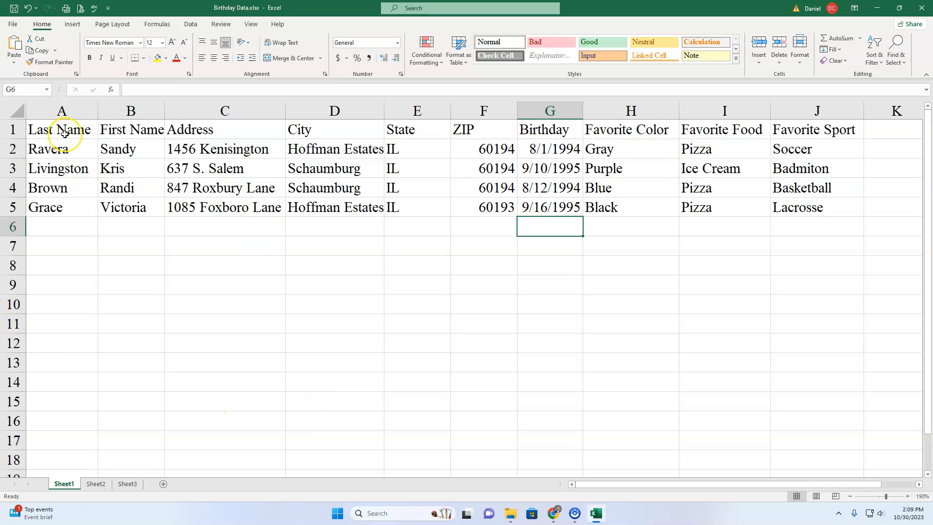
Step: Narrow the Address column, then autofit its width to the longest address
drag(65, 134, 131, 130)
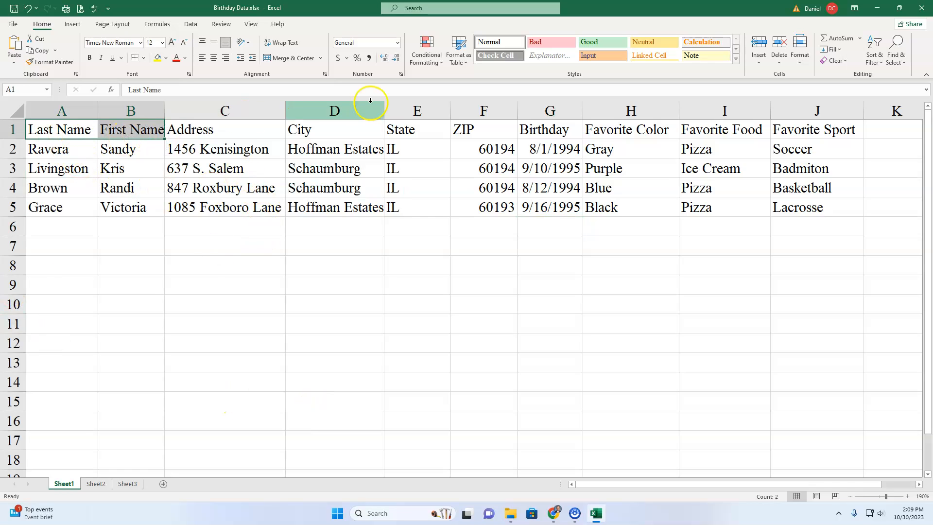
drag(286, 108, 259, 108)
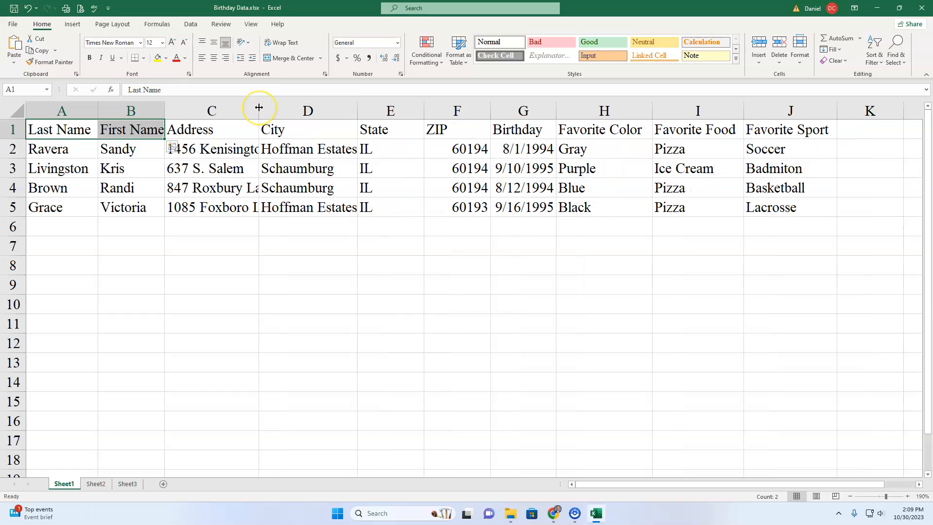
double_click(259, 108)
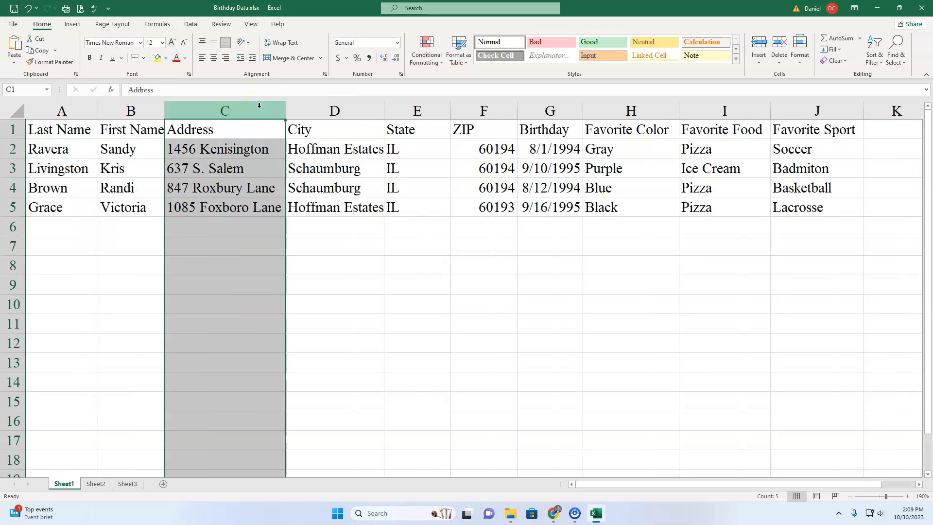
click(483, 228)
Step: Try the Number format on the Birthday dates in G2:G5 and undo it
drag(534, 142, 549, 206)
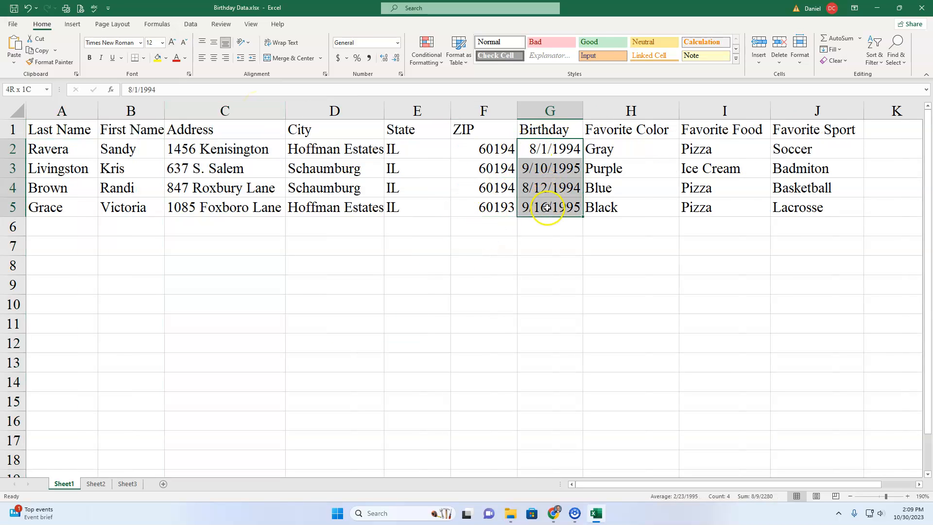
click(398, 43)
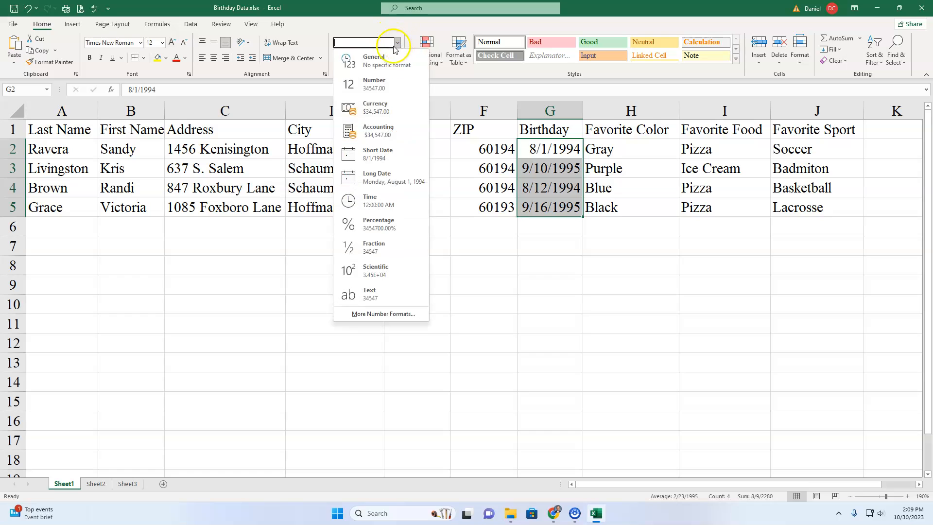
click(383, 84)
key(ctrl+z)
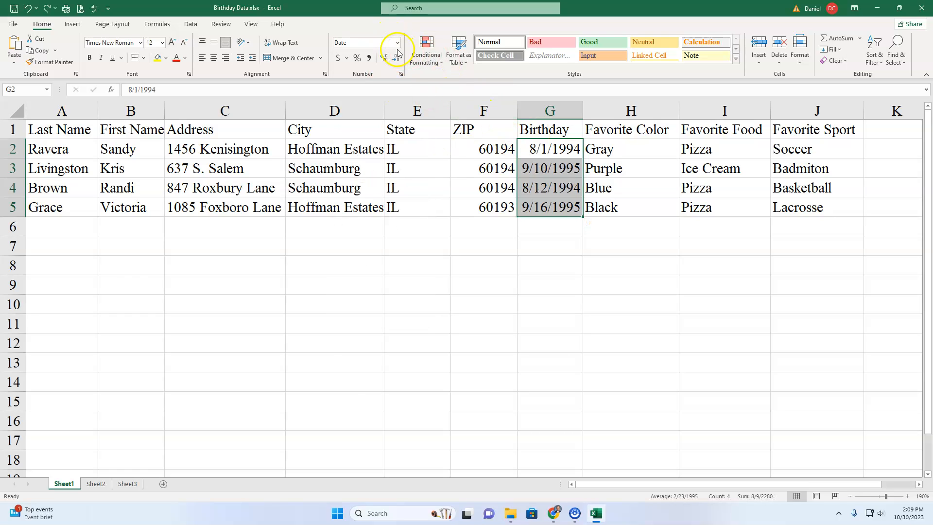
Step: Apply the Short Date format to the Birthday dates in G2:G5
click(397, 43)
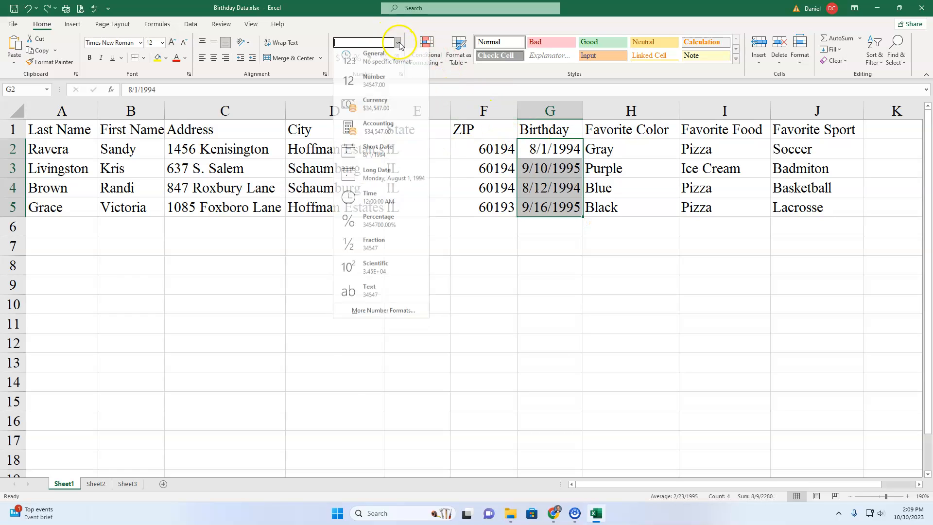
click(381, 150)
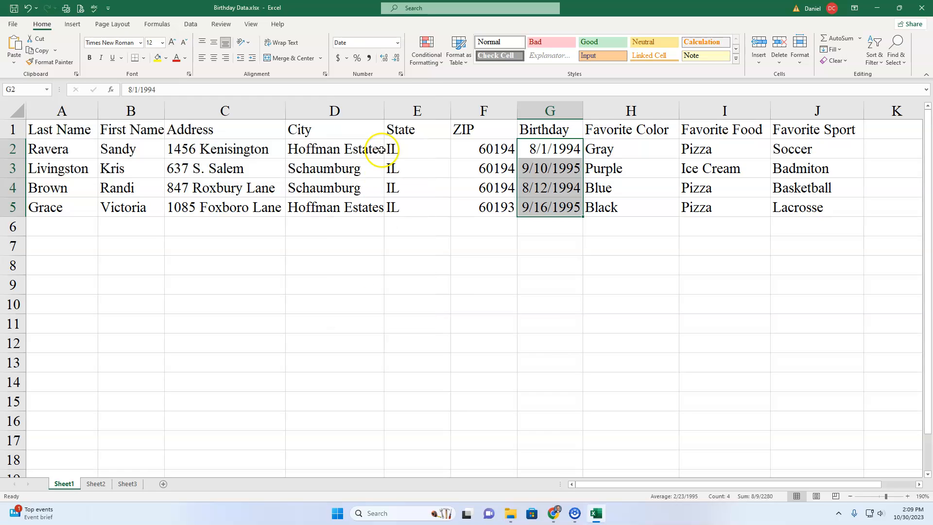
click(398, 43)
click(593, 215)
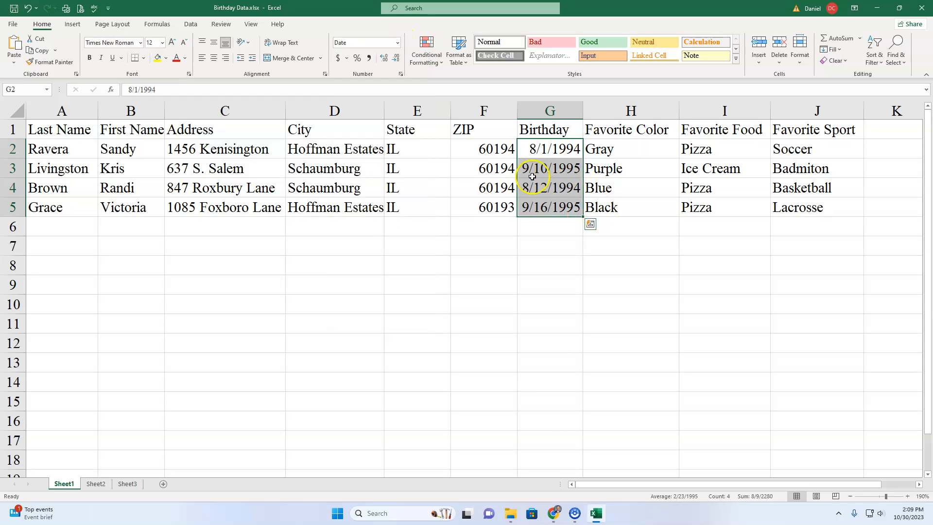
click(265, 188)
drag(62, 128, 728, 135)
click(225, 129)
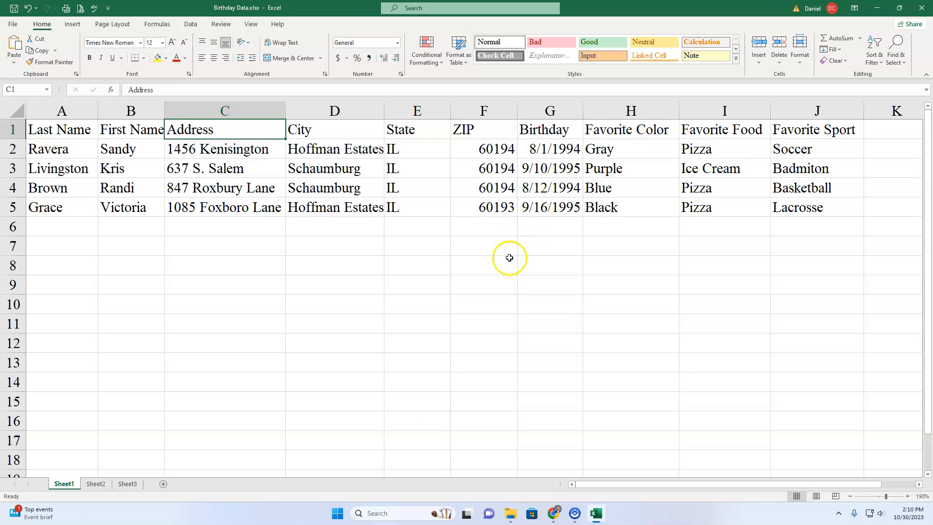
Step: Start Word and create a blank document
click(336, 513)
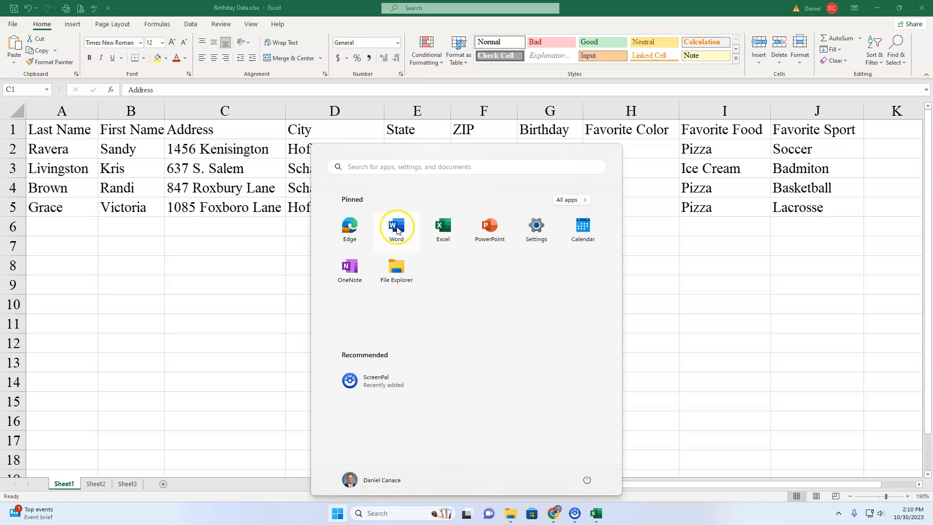
click(397, 229)
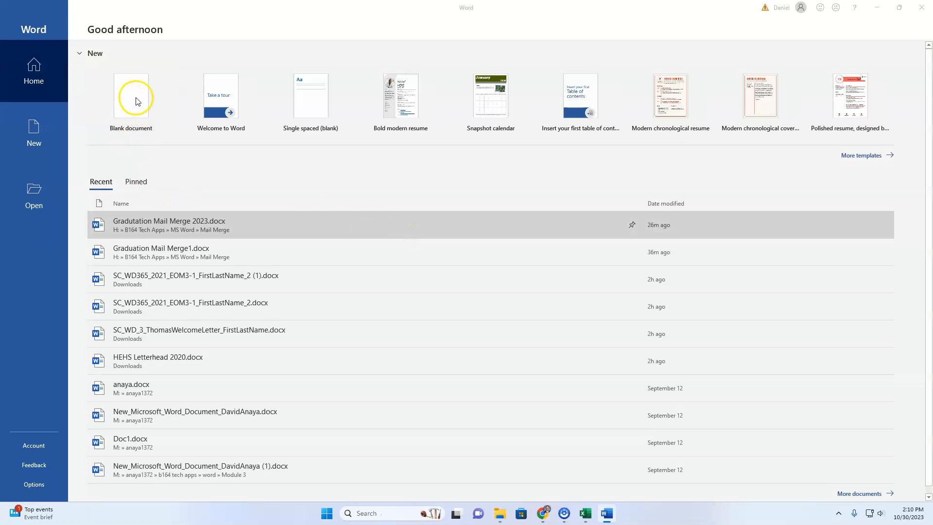
click(136, 101)
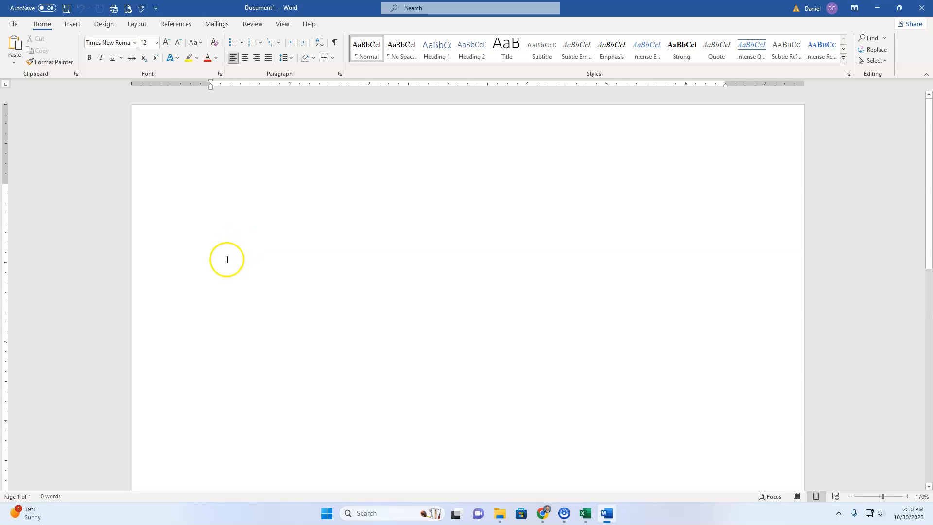
Step: Start the Step-by-Step Mail Merge Wizard for Letters using the current document, and advance to selecting recipients
click(217, 26)
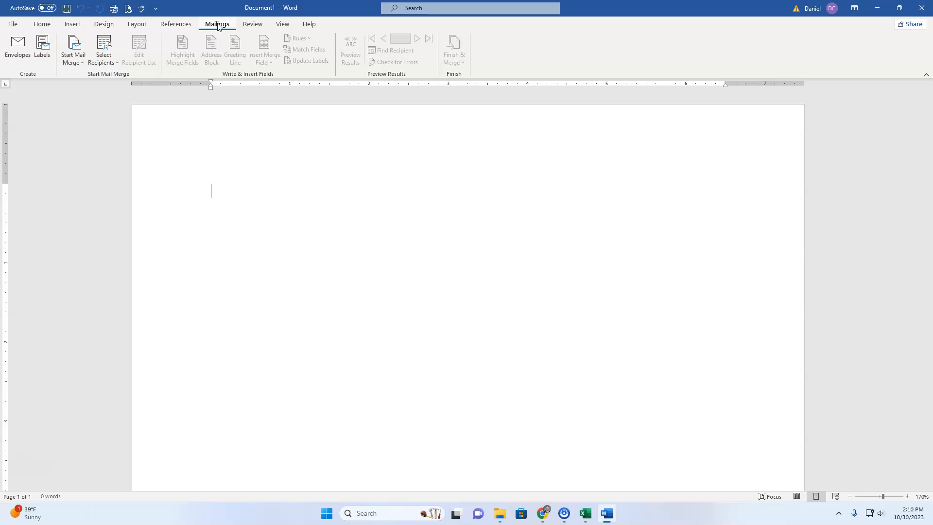
click(81, 64)
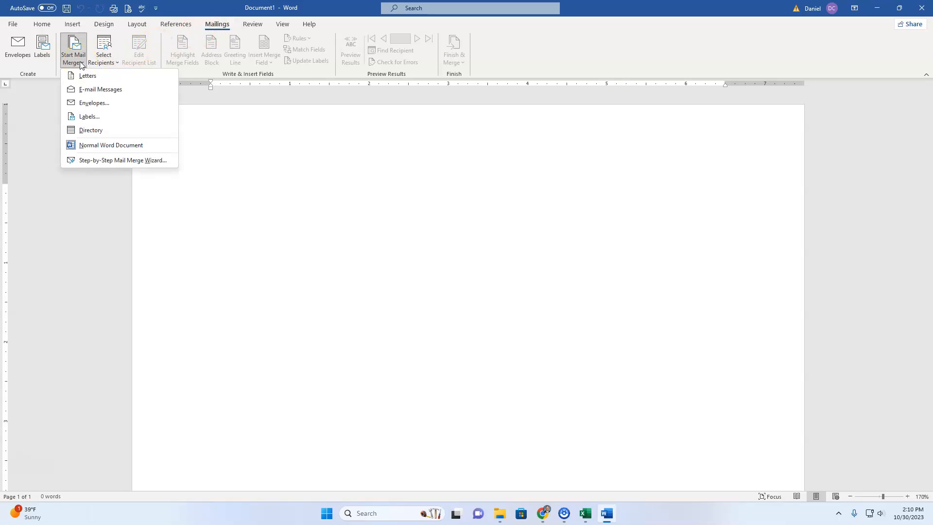
click(149, 160)
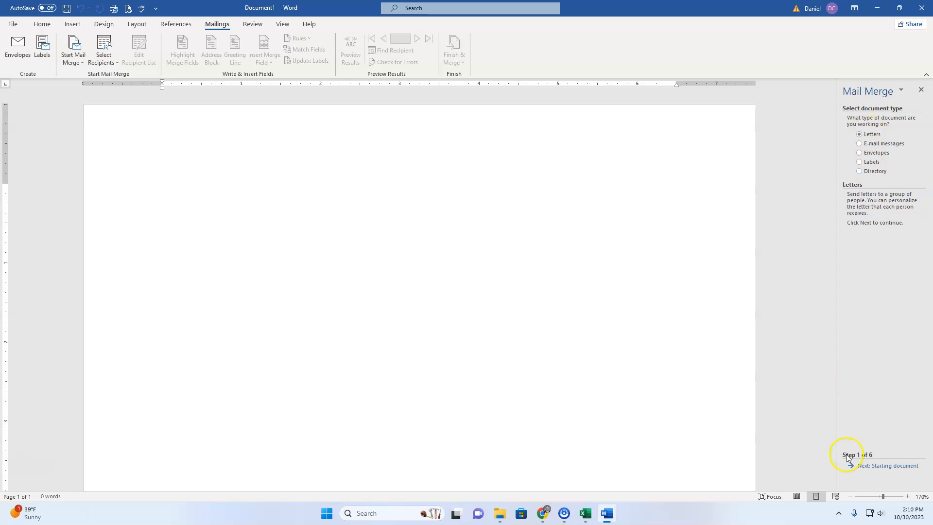
click(881, 467)
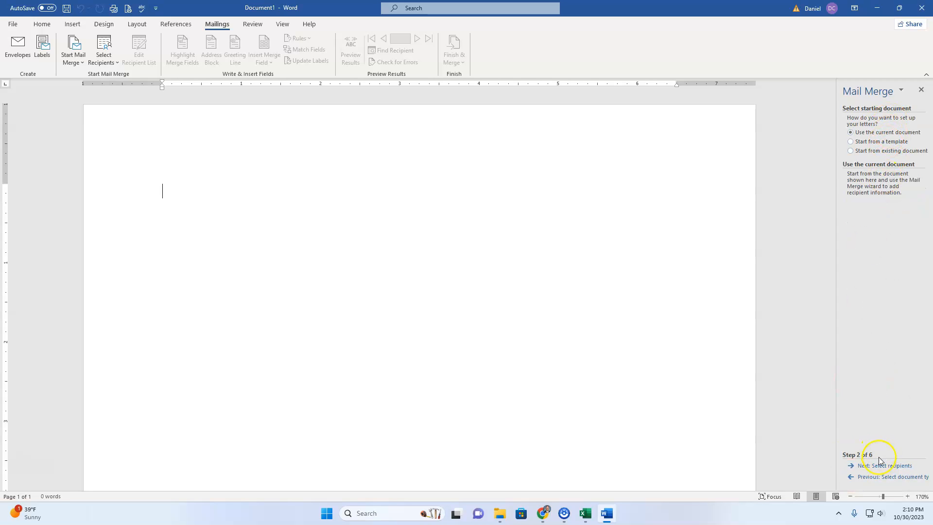
click(883, 466)
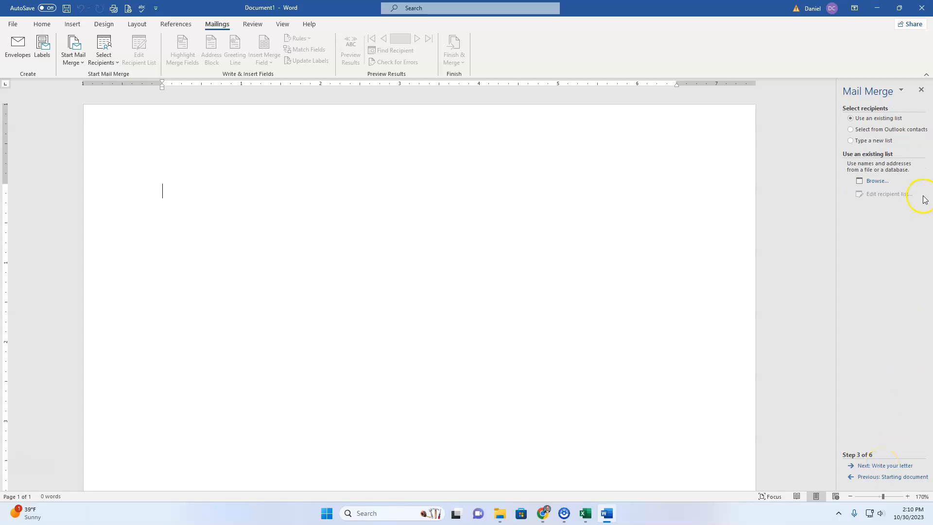
Step: Load the recipients from Sheet1$ of Birthday Data.xlsx in Downloads, with the first row as column headers, and accept the full list
click(877, 181)
click(44, 236)
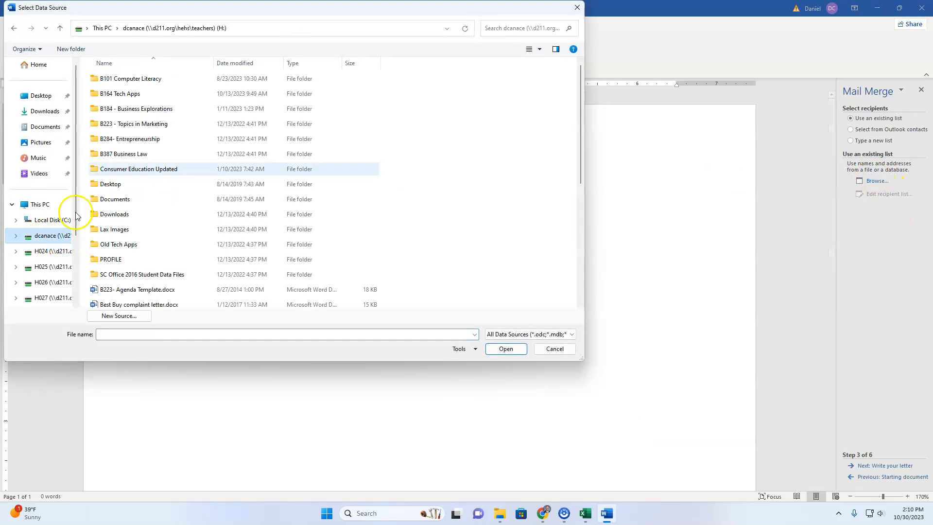
double_click(129, 94)
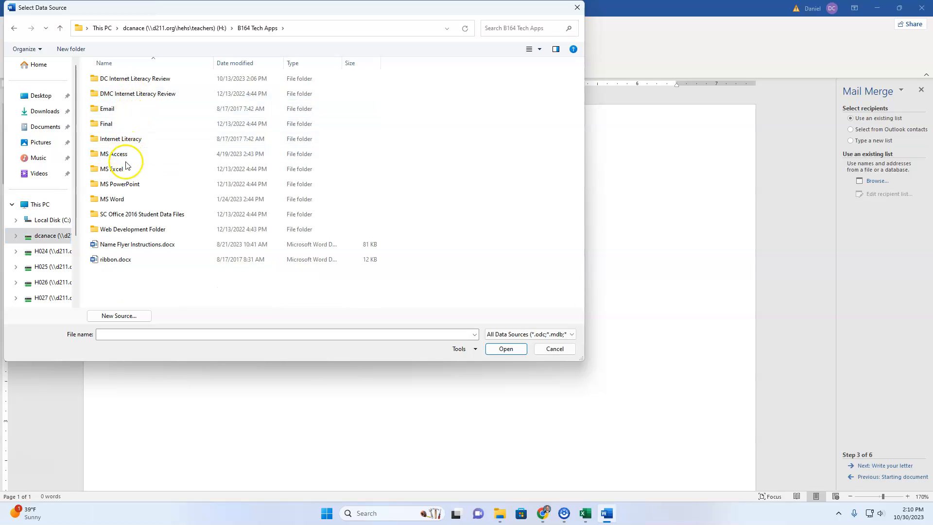
click(44, 112)
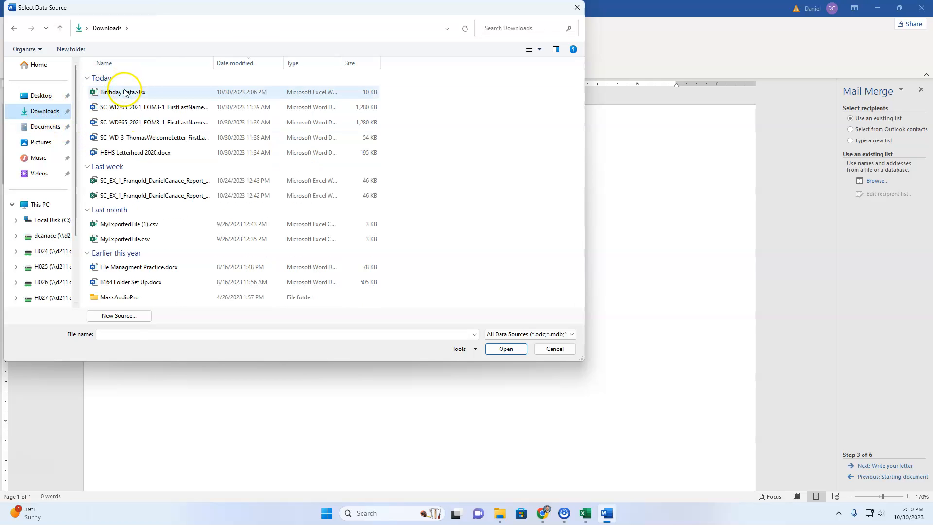
double_click(107, 94)
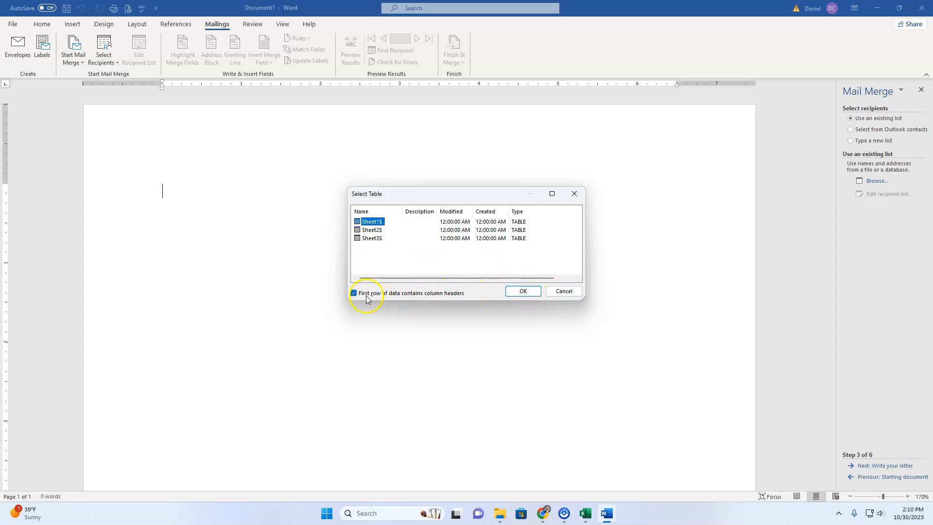
click(523, 291)
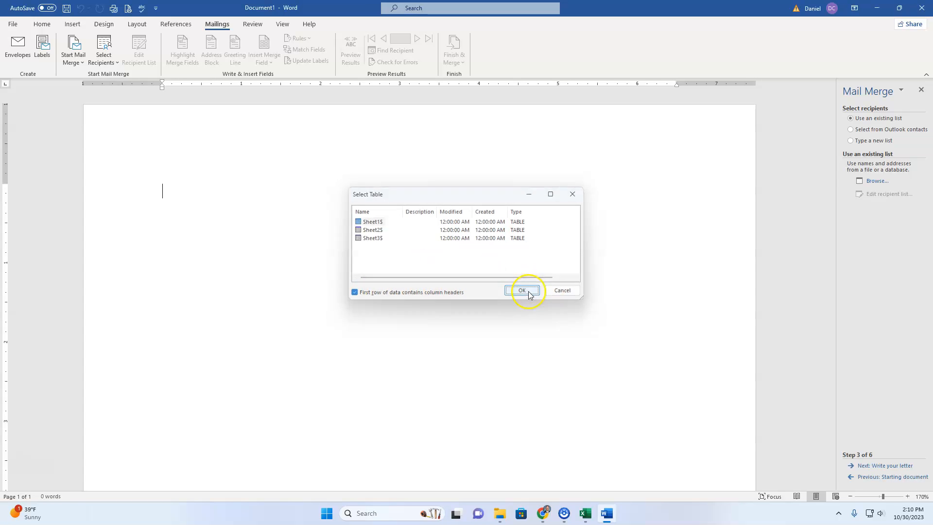
drag(447, 256, 427, 250)
click(597, 345)
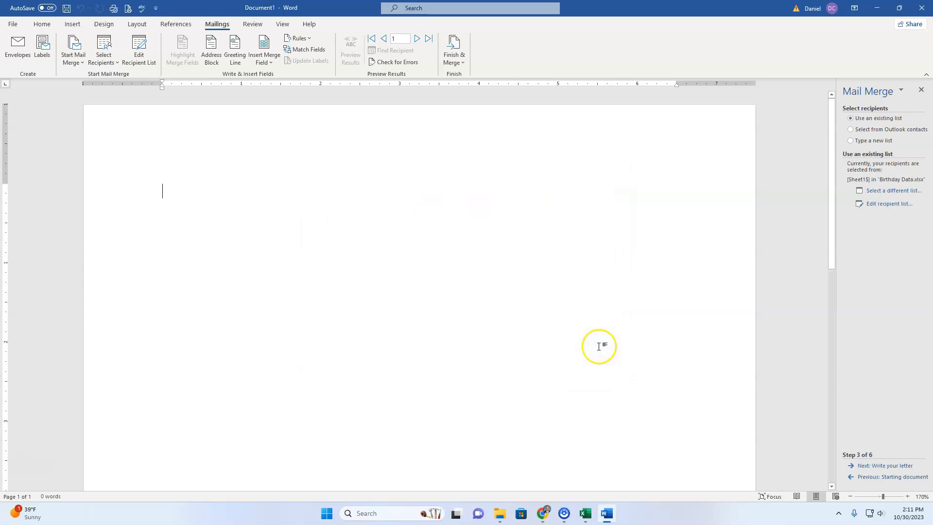
Step: Arrange the Birthday Merge Assignment Sheet in a narrow window beside the Word document, and zoom the document to 130%
key(alt+Tab)
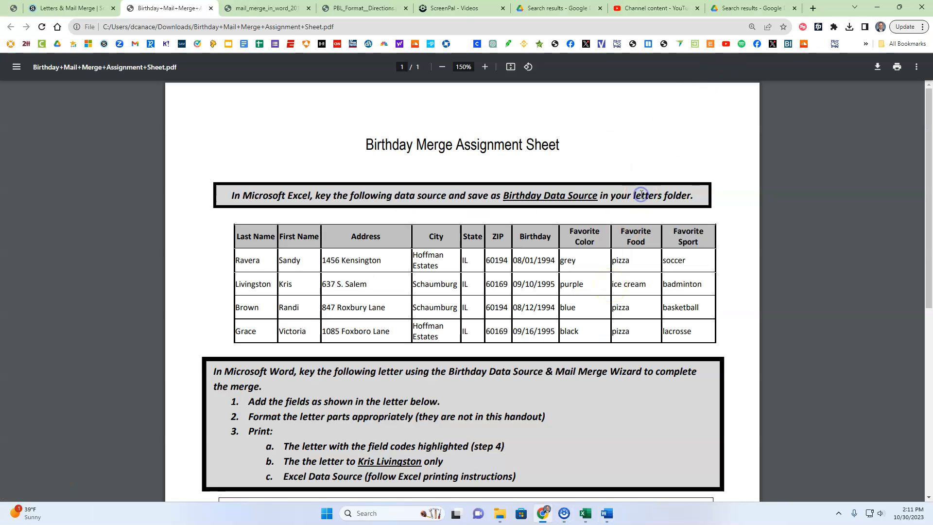
key(super+Left)
click(627, 200)
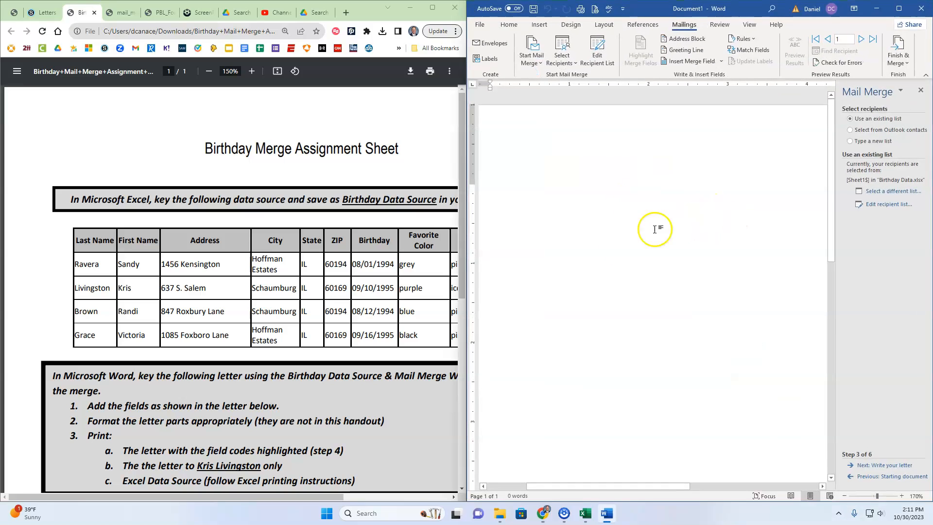
drag(465, 283, 274, 267)
scroll(91, 320, down, 1)
scroll(90, 320, down, 2)
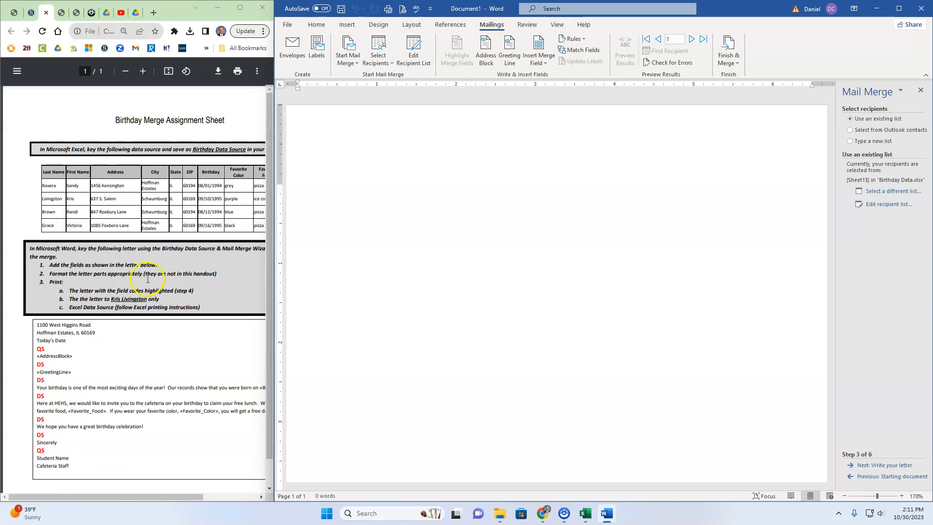
click(844, 497)
click(843, 496)
click(844, 496)
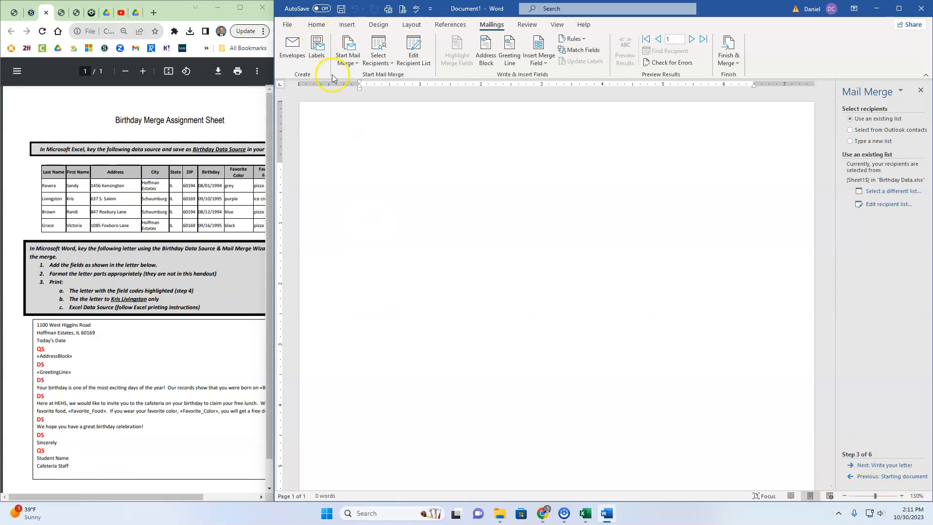
Step: Set the letter's top page margin to 2 inches
click(316, 24)
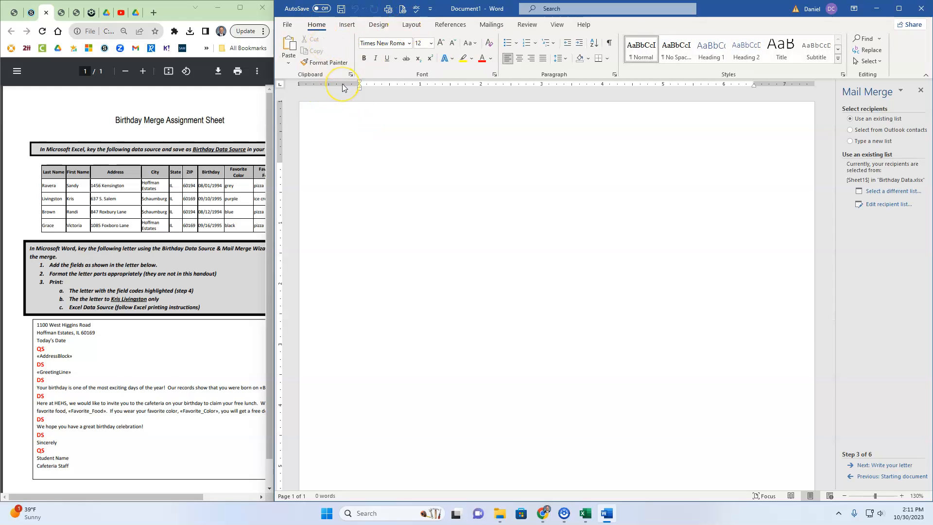
double_click(343, 87)
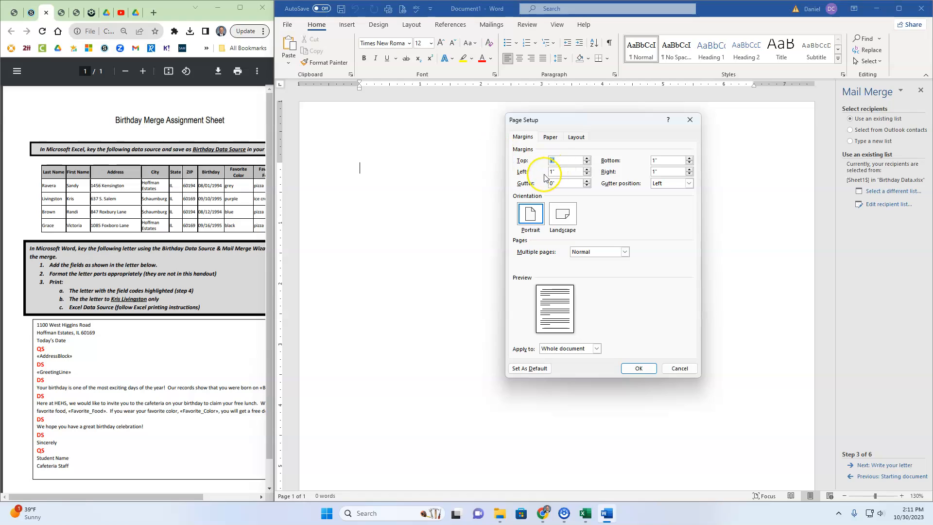
text(2)
key(Return)
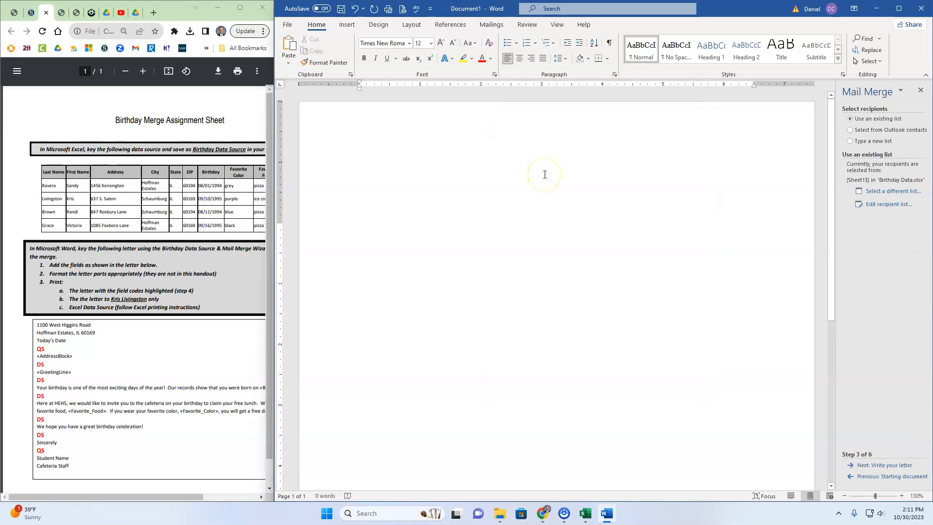
Step: Enter the sender's two-line return address from the assignment sheet, with the date October 30, 2023 on the line below
text(1100 West Higgins Road)
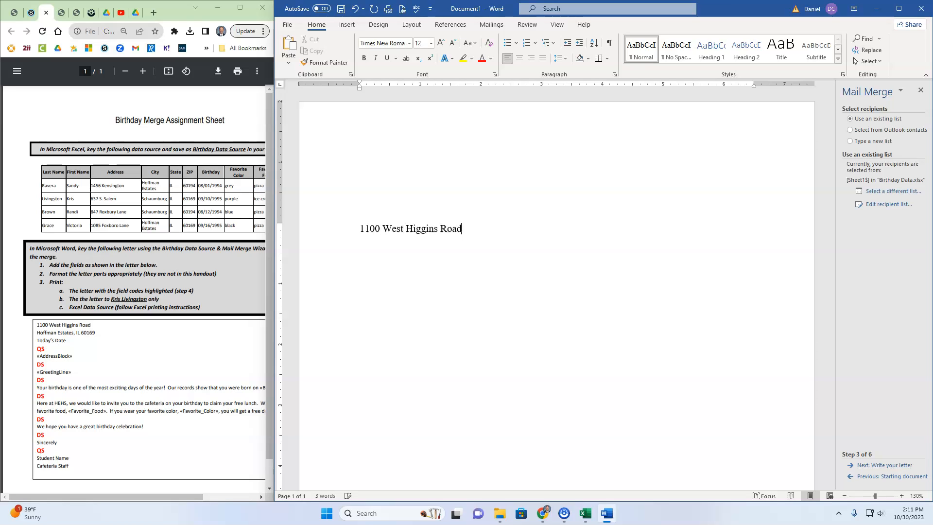
text(n Esa)
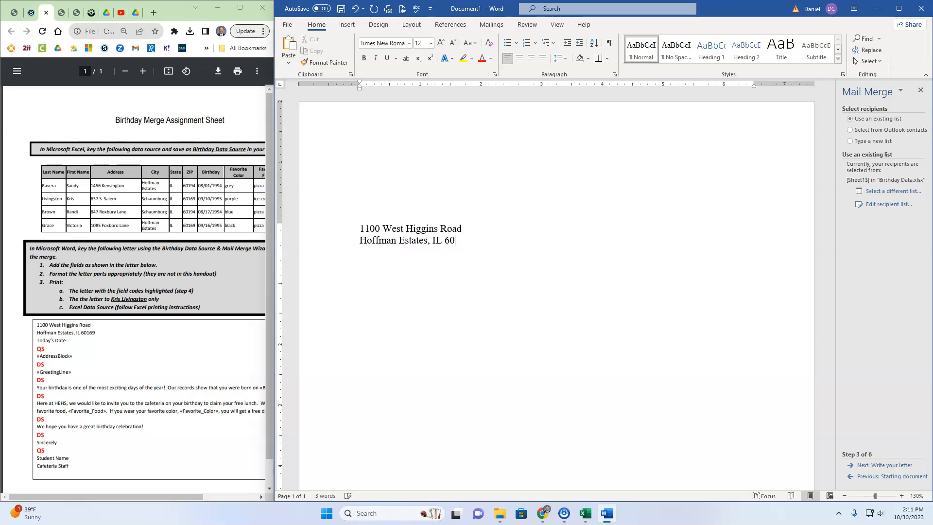
text(obers)
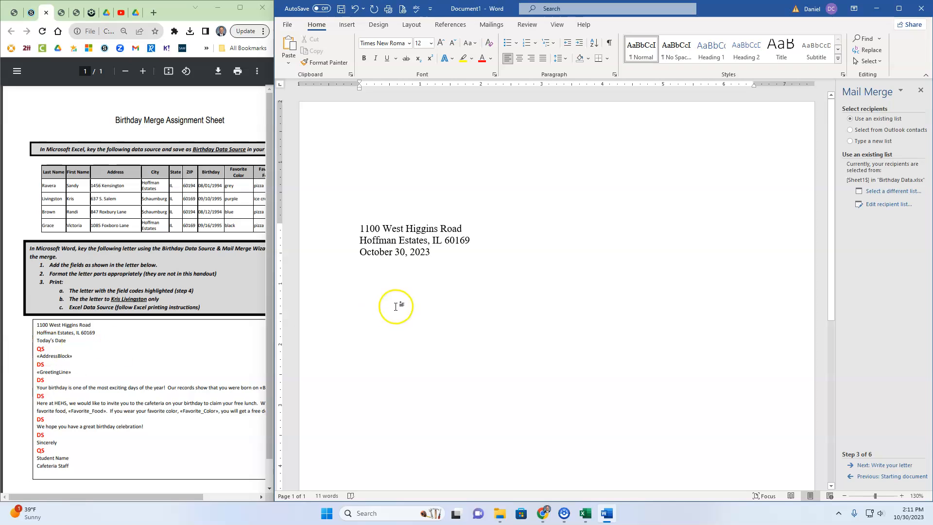
Step: Advance to writing the letter, check the address field matching, and insert the address block a quadruple space below the date
key(Return)
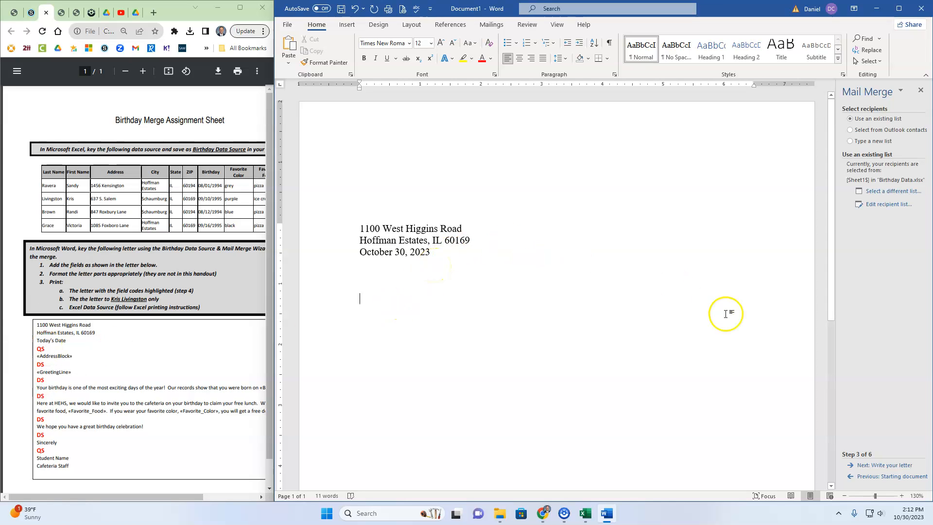
click(887, 467)
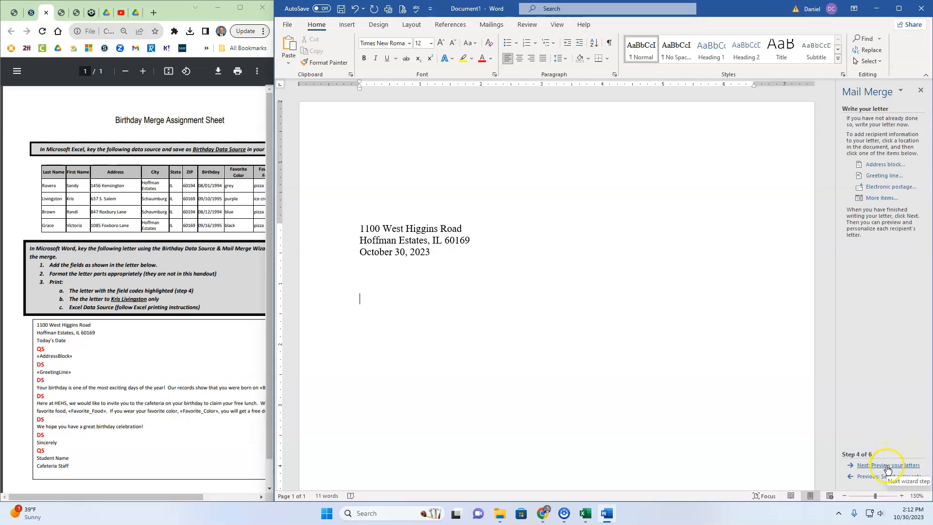
click(888, 164)
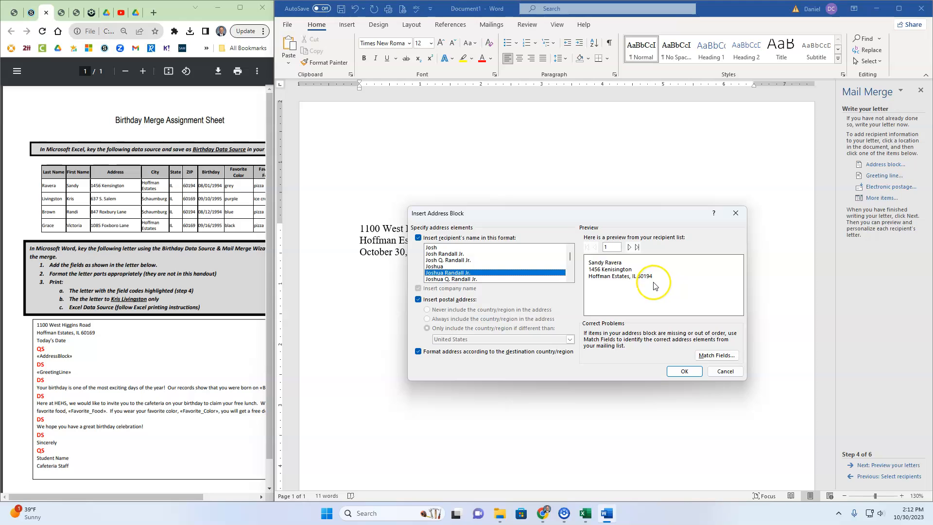
click(713, 356)
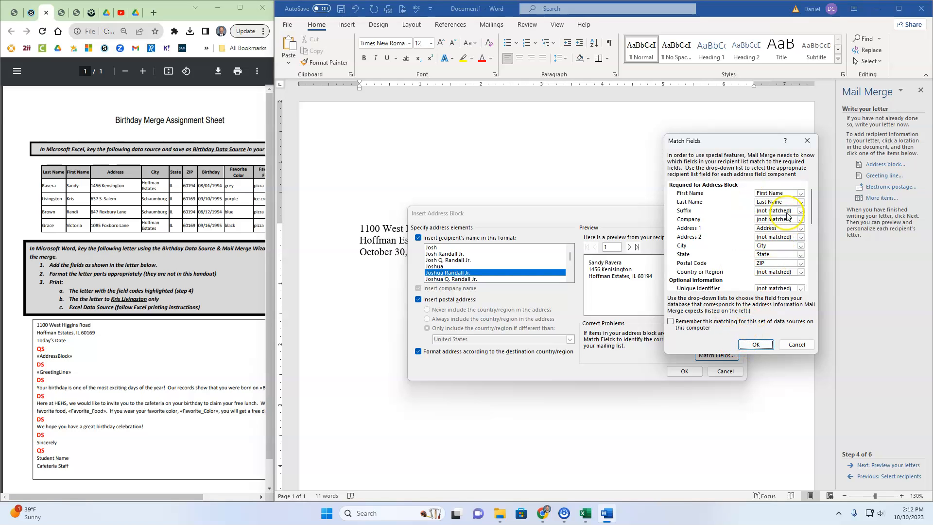
click(800, 231)
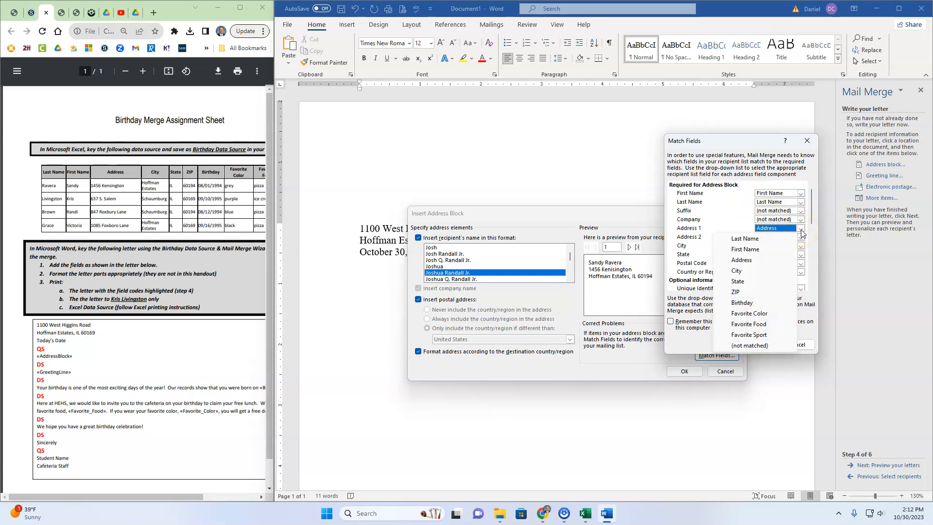
click(746, 213)
click(810, 139)
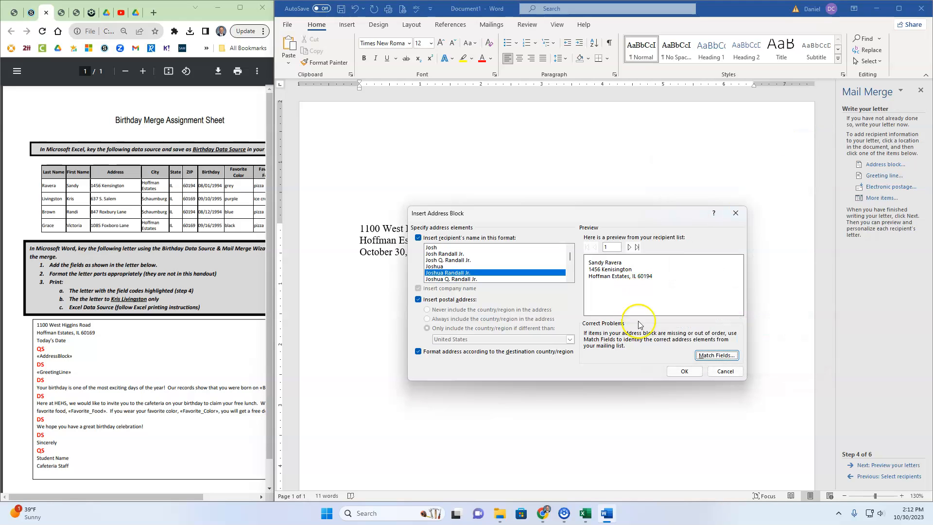
click(685, 372)
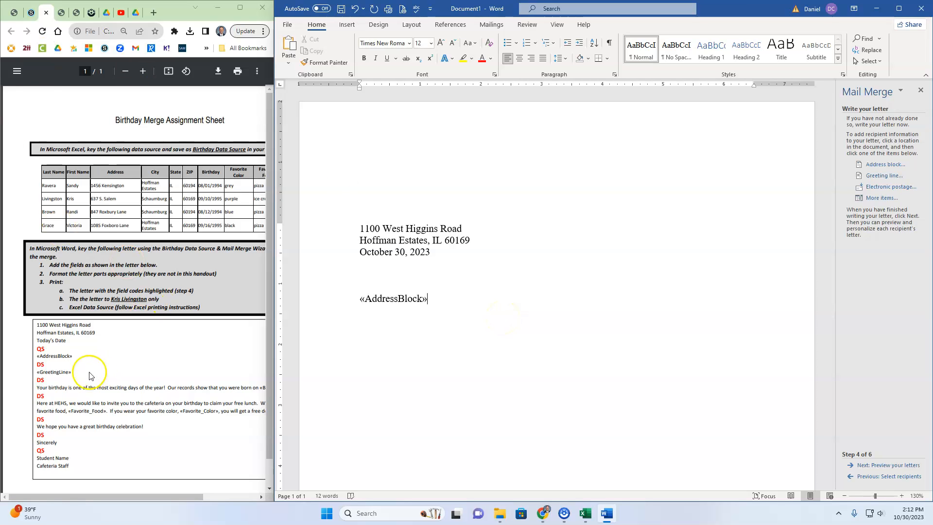
Step: Insert a greeting line a double space below the address block, with (none) as its ending punctuation
click(458, 295)
key(Return)
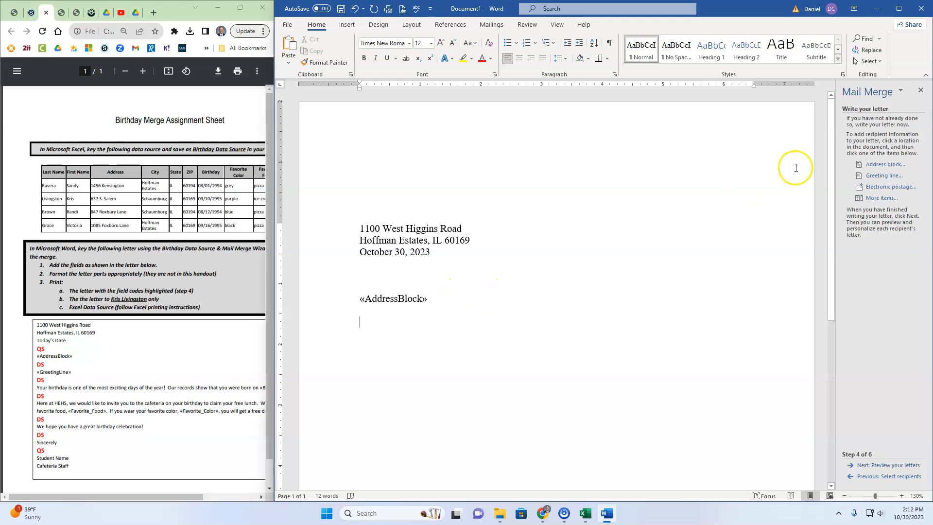
click(881, 178)
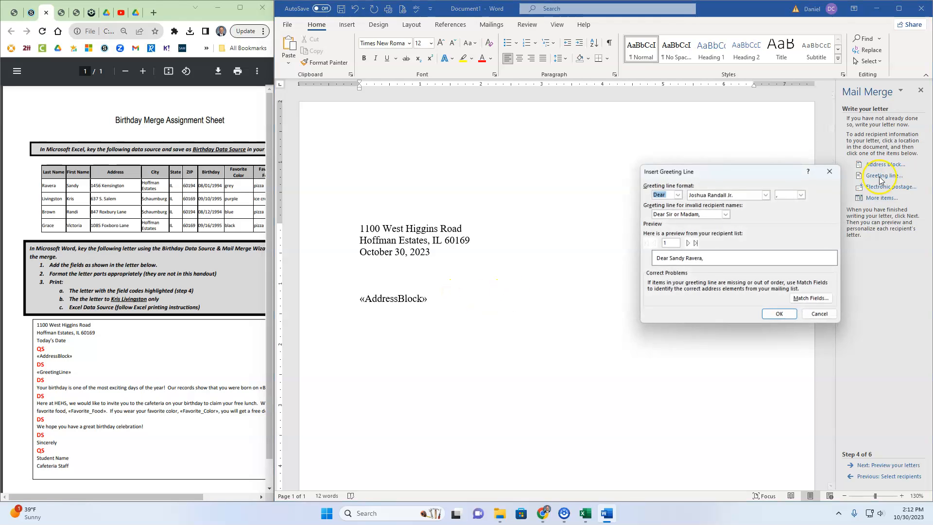
drag(751, 171, 601, 174)
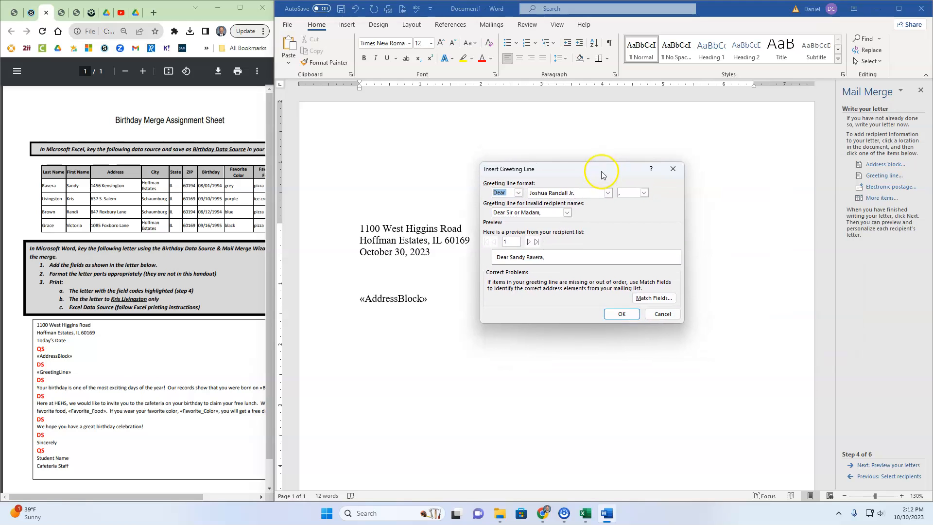
click(644, 197)
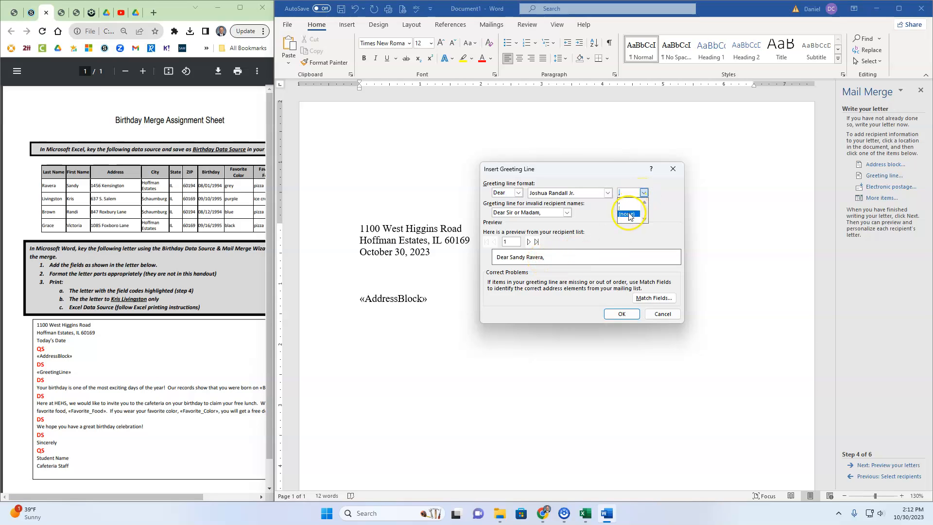
click(627, 214)
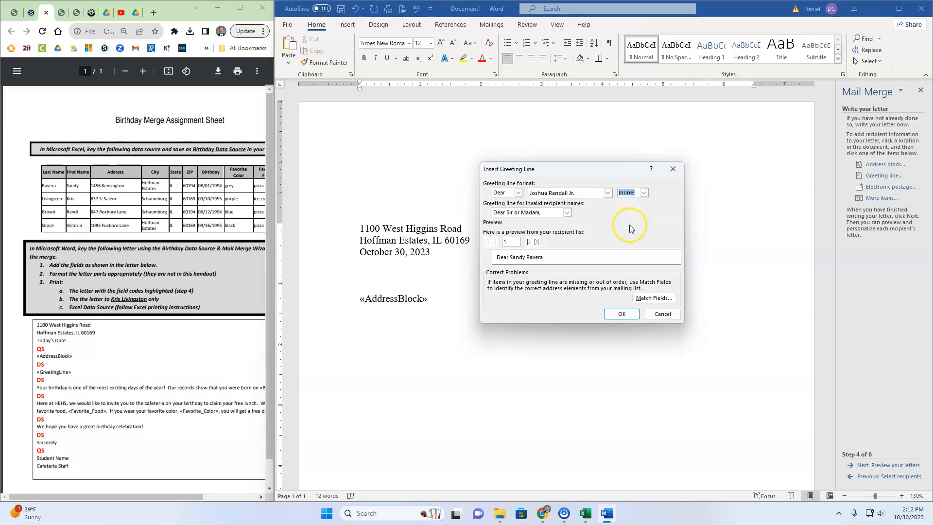
click(621, 315)
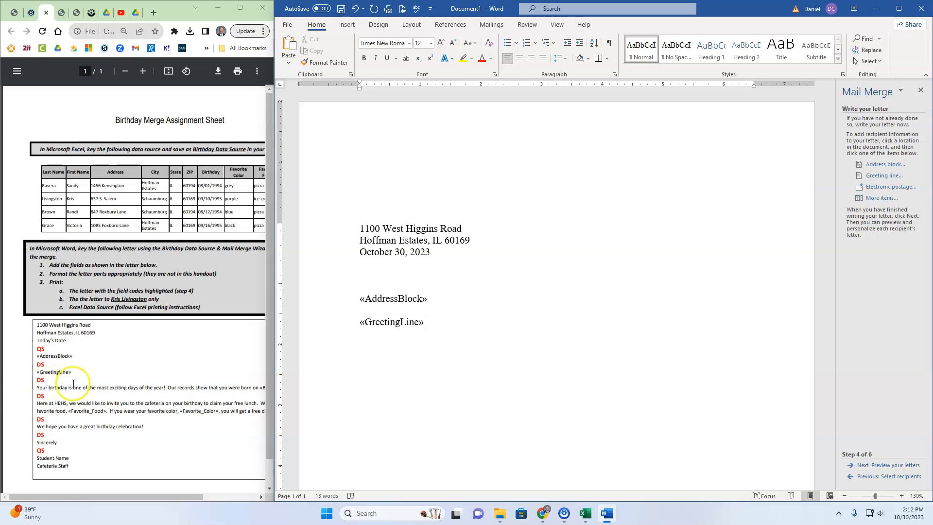
Step: Below the greeting line, write "Your birthday is one of the most exciting days of the year! Our records indicate you were born on"
key(Return)
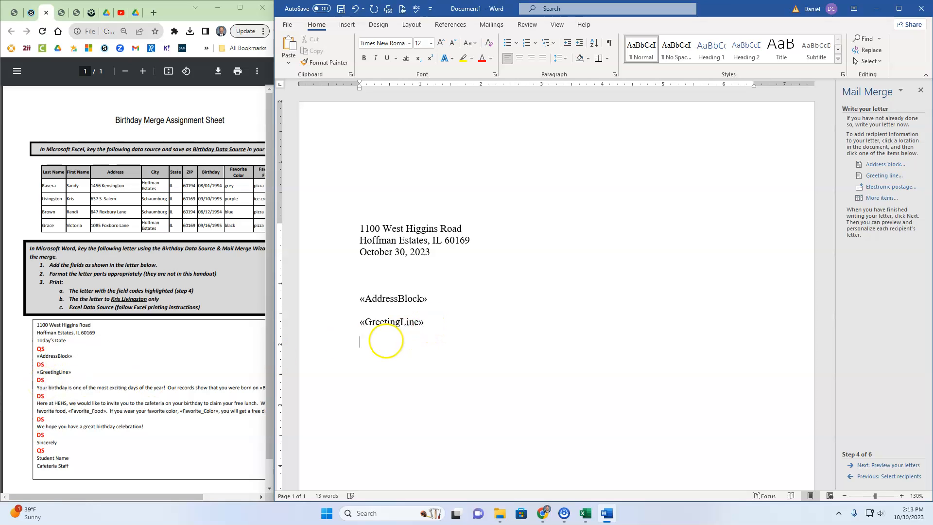
scroll(123, 384, down, 1)
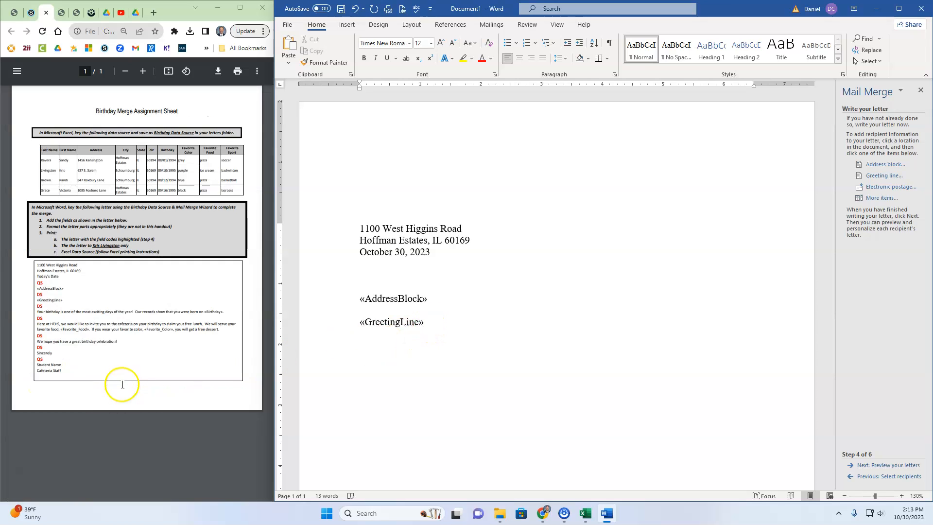
text(Y)
text(is one of the most ex)
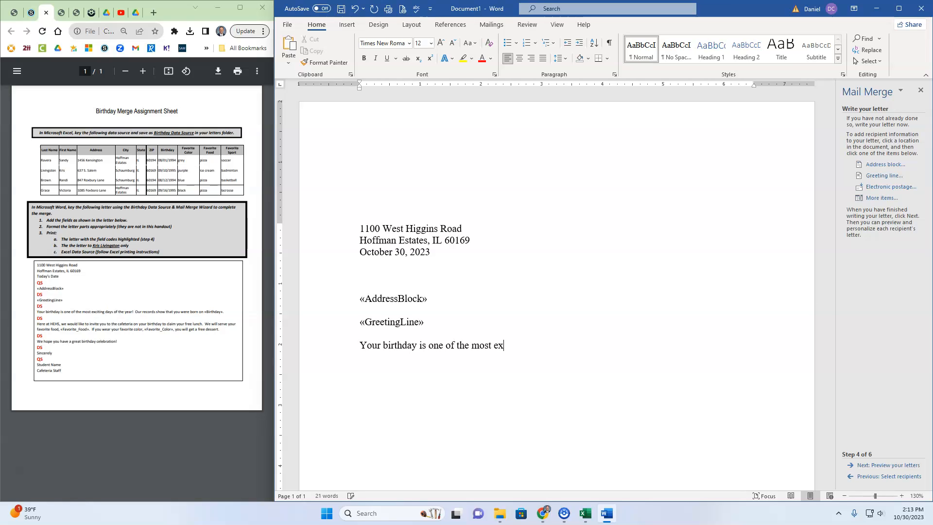
text( the year! Our records indicate)
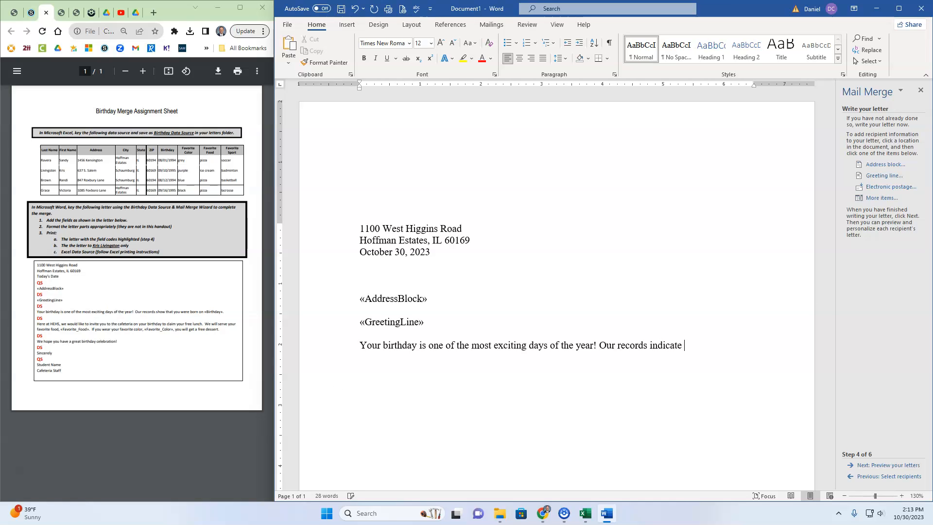
text(you were born on)
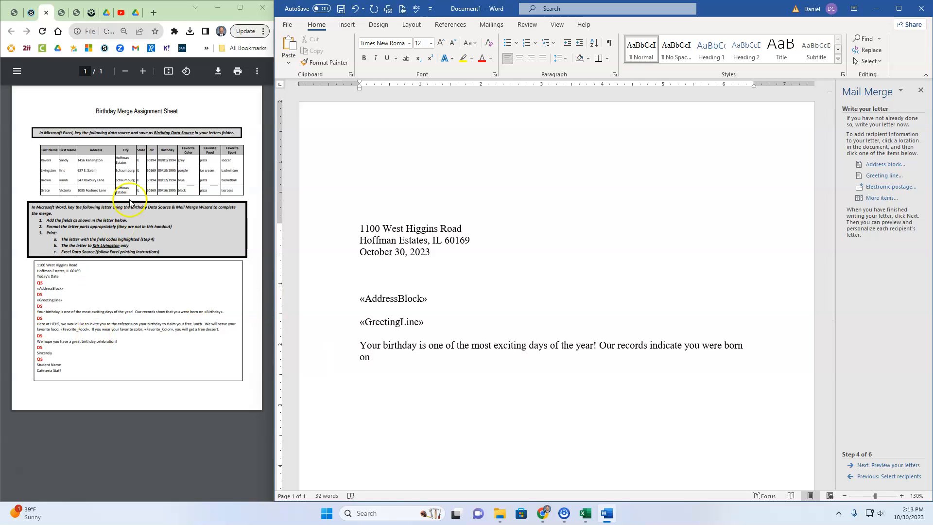
Step: Following the assignment sheet, insert the Birthday merge field after "you were born on" and end the sentence with a period
click(142, 71)
click(141, 71)
click(141, 72)
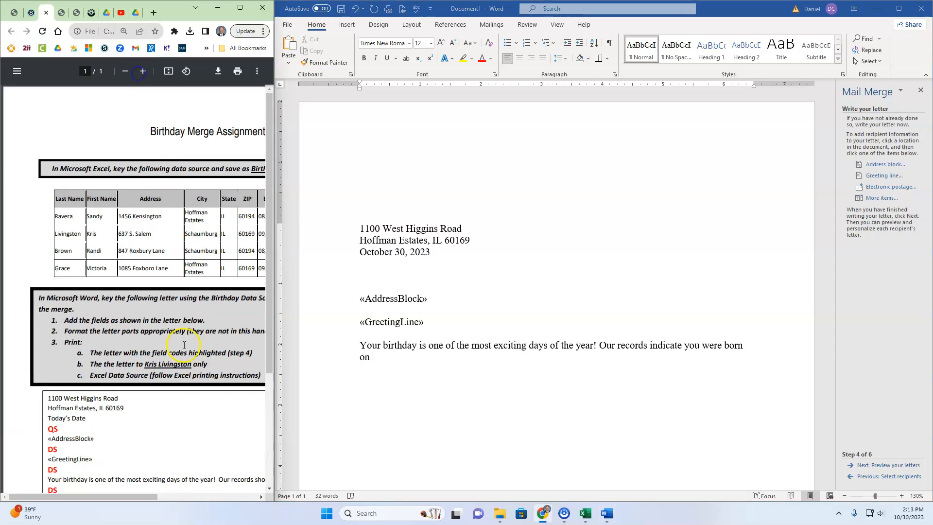
scroll(183, 329, down, 2)
drag(125, 497, 222, 492)
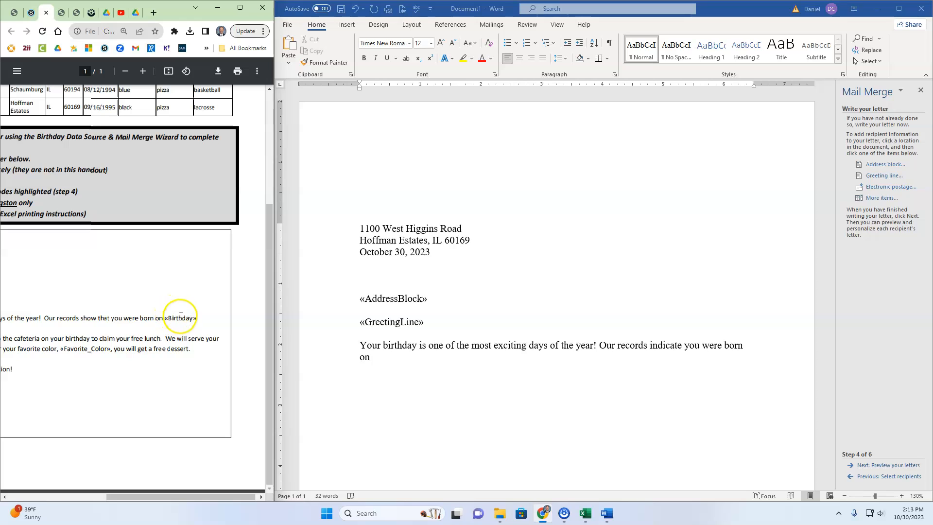
click(409, 370)
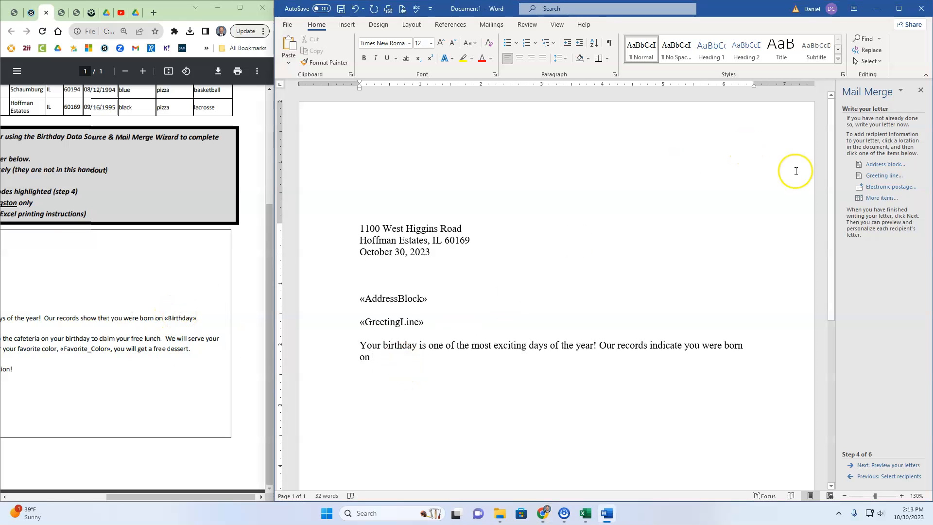
click(882, 198)
click(785, 195)
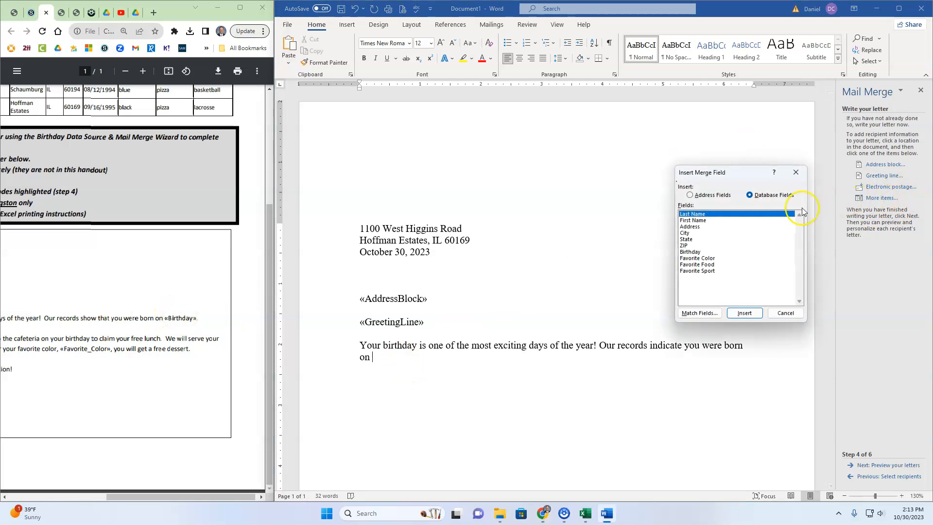
click(696, 252)
click(741, 313)
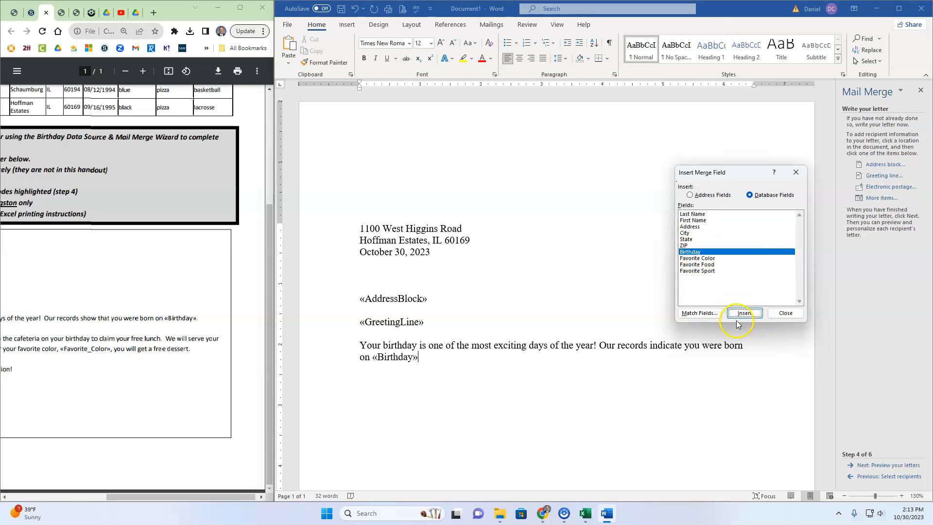
click(789, 318)
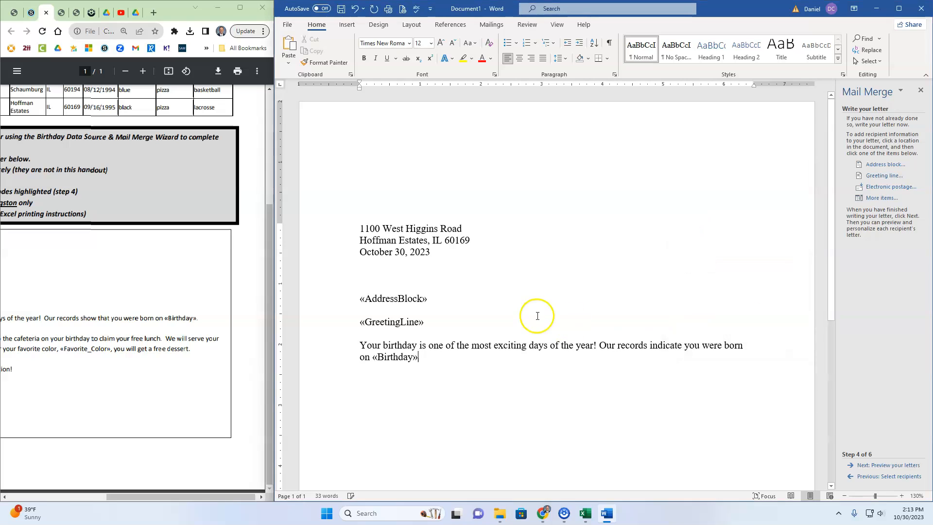
text(.)
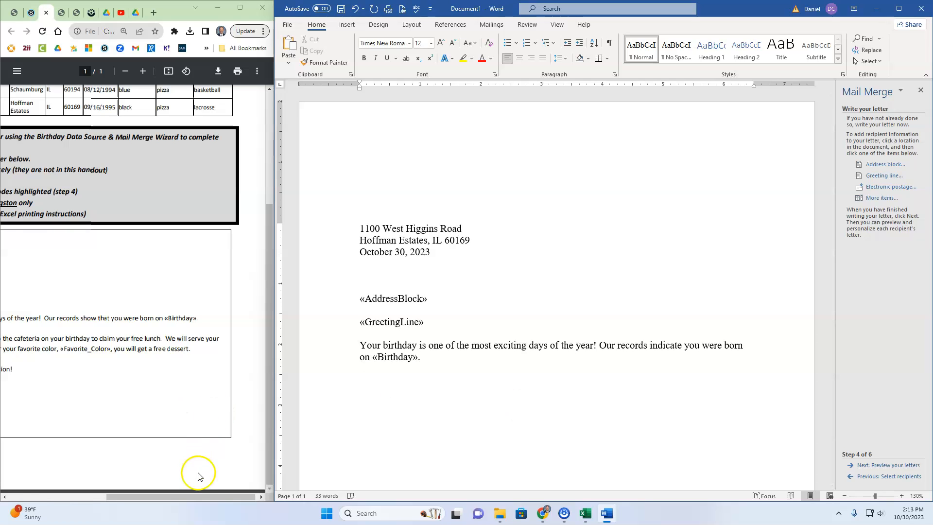
Step: Copy the cafeteria invitation and celebration line from the assignment sheet below the first paragraph, inserting the Favorite Food field plus a period after "favorite food,"
mouse_move(177, 496)
mouse_down()
mouse_move(98, 495)
mouse_move(194, 492)
mouse_up()
drag(192, 338, 88, 347)
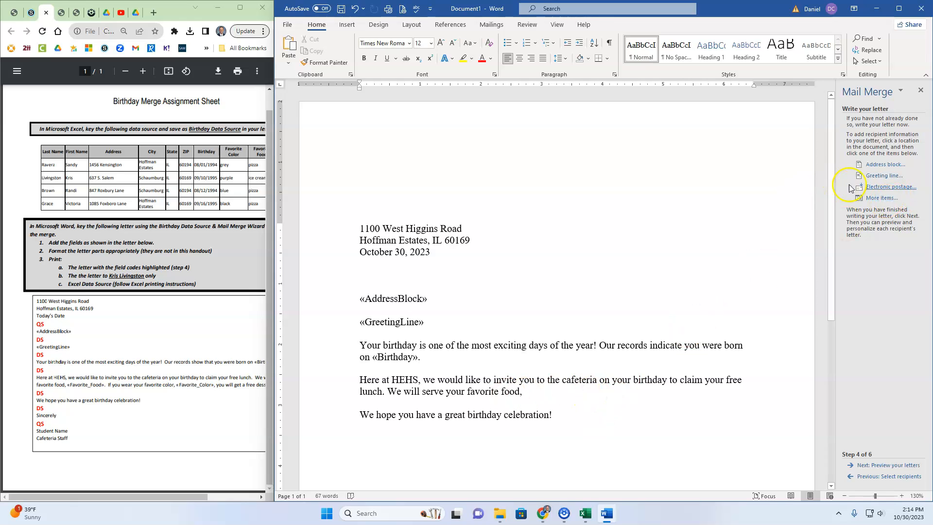
click(890, 199)
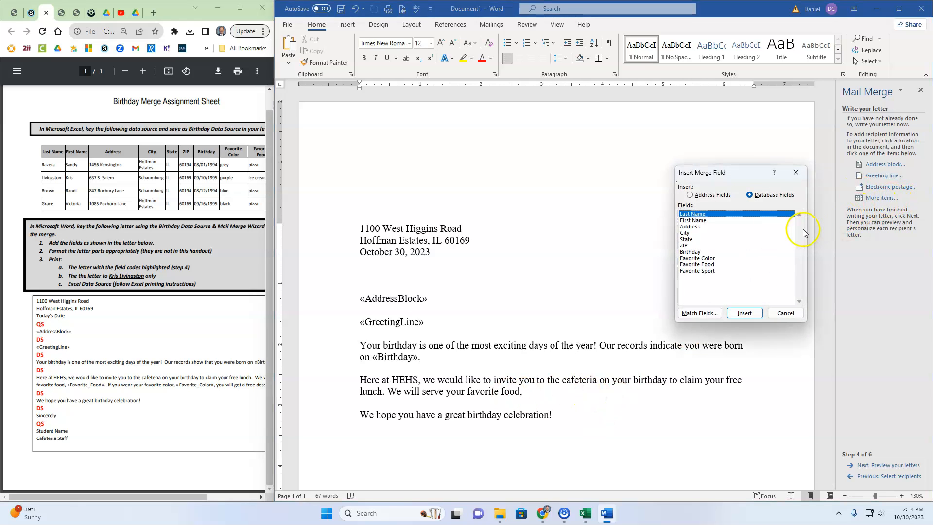
click(710, 264)
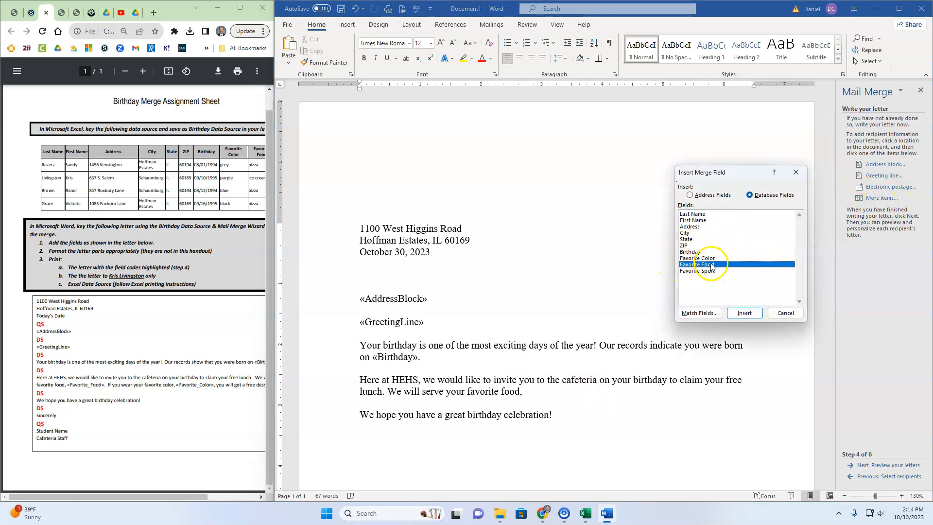
click(744, 312)
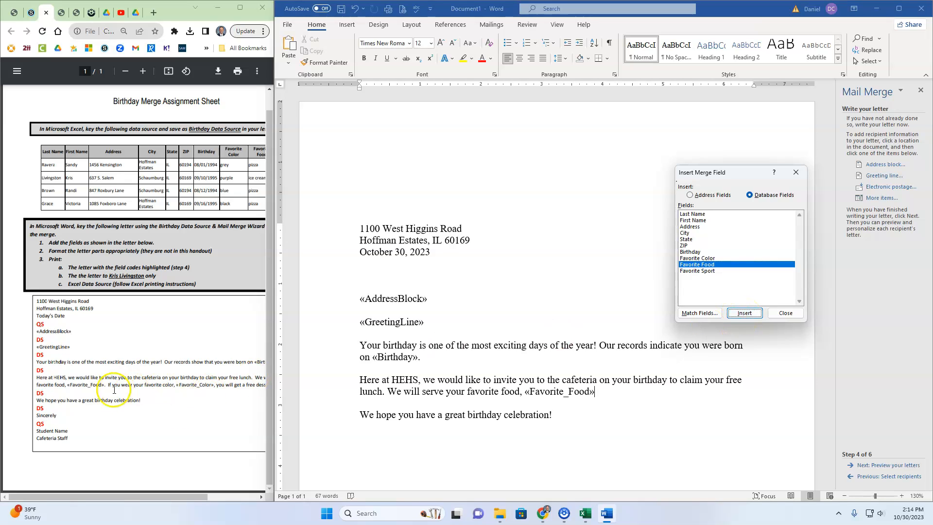
click(784, 313)
text(.)
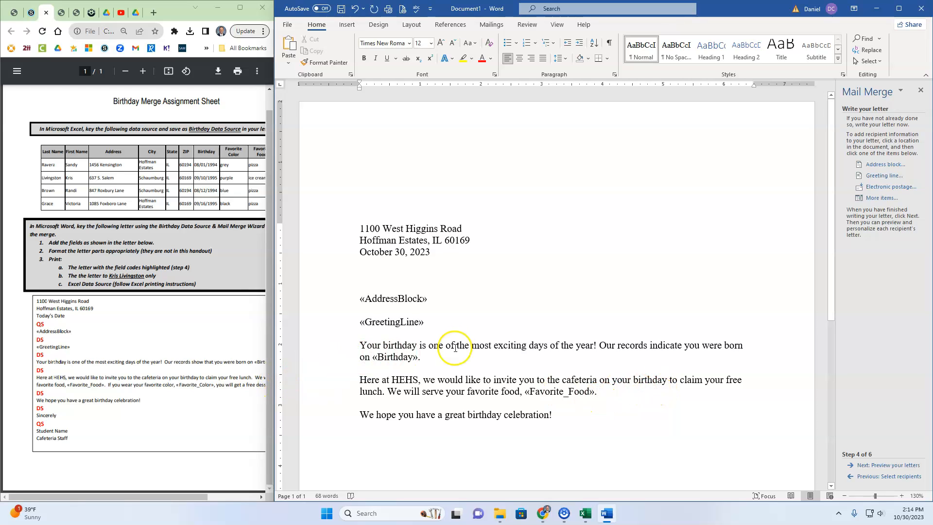
Step: Add "If you wear your favorite color, you will get a free dessert." and insert the Favorite Color field after "color,"
text(If you wear your favorite color, you will get a free dessert.)
click(727, 391)
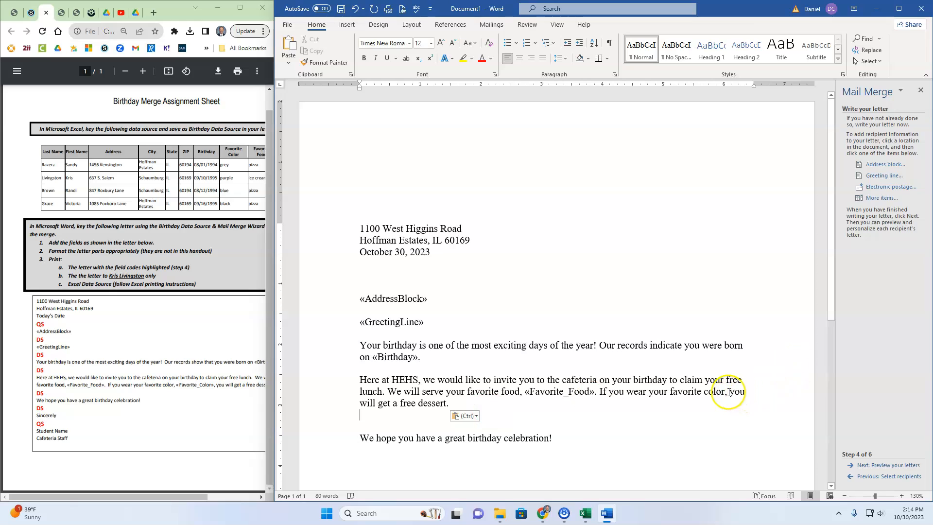
click(882, 198)
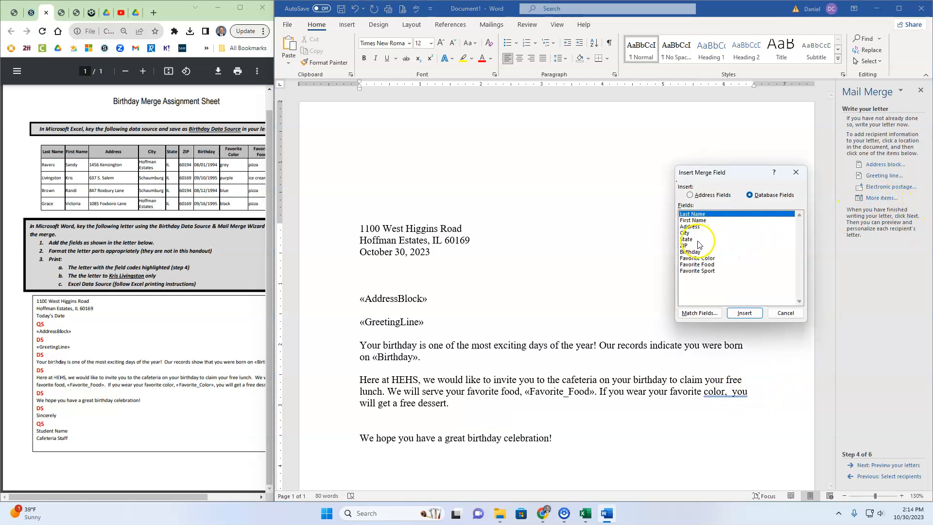
click(702, 258)
click(744, 313)
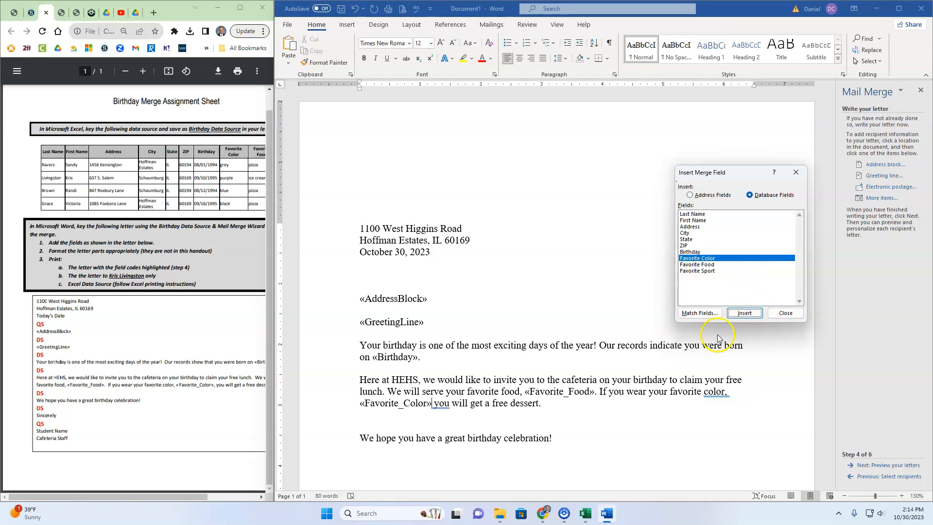
click(785, 313)
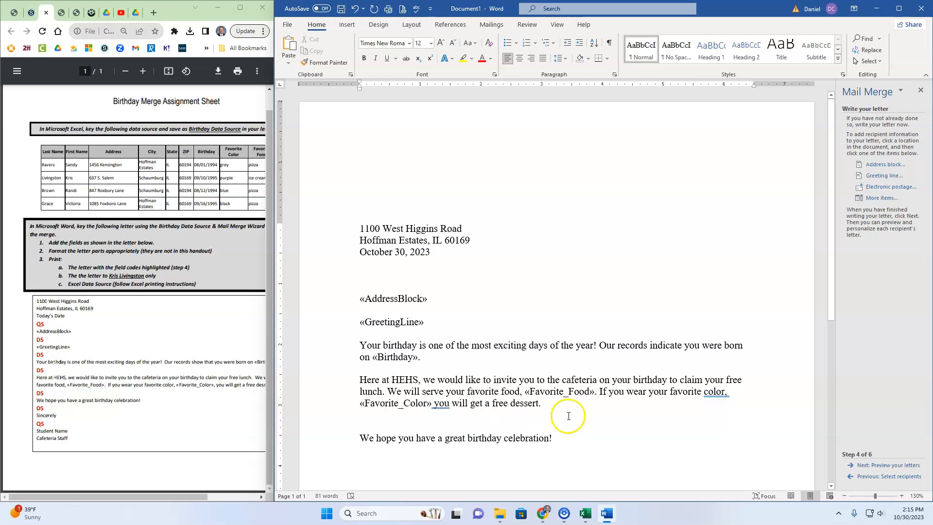
click(431, 403)
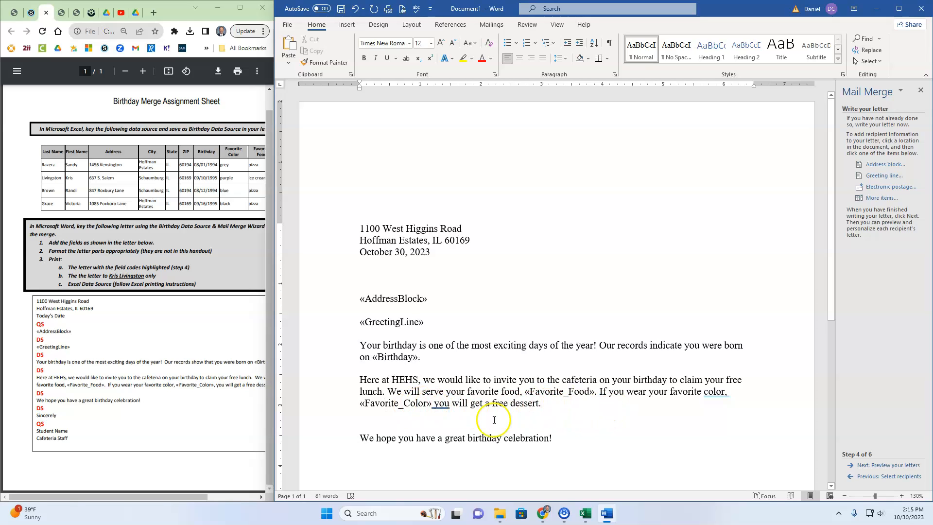
Step: Remove the extra blank line above "We hope you have a great birthday celebration!" in the letter
click(730, 393)
right_click(732, 395)
click(569, 385)
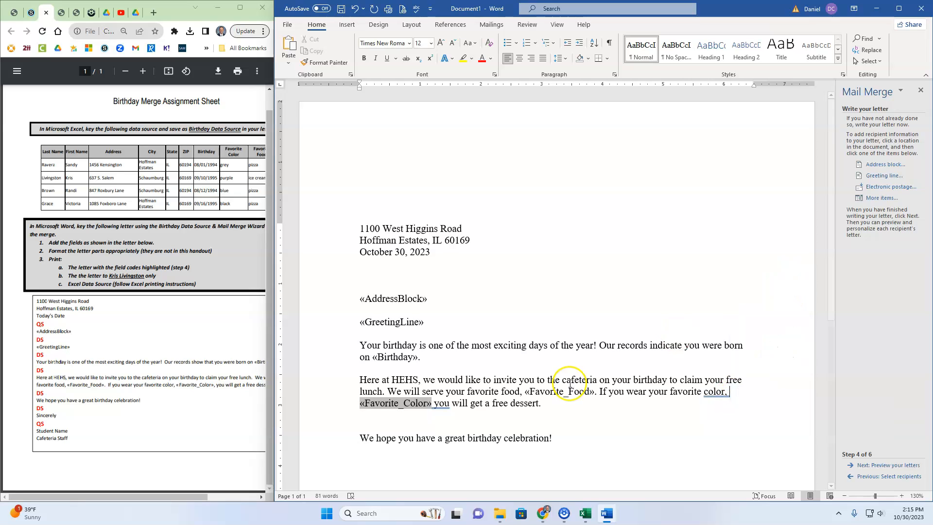
click(389, 429)
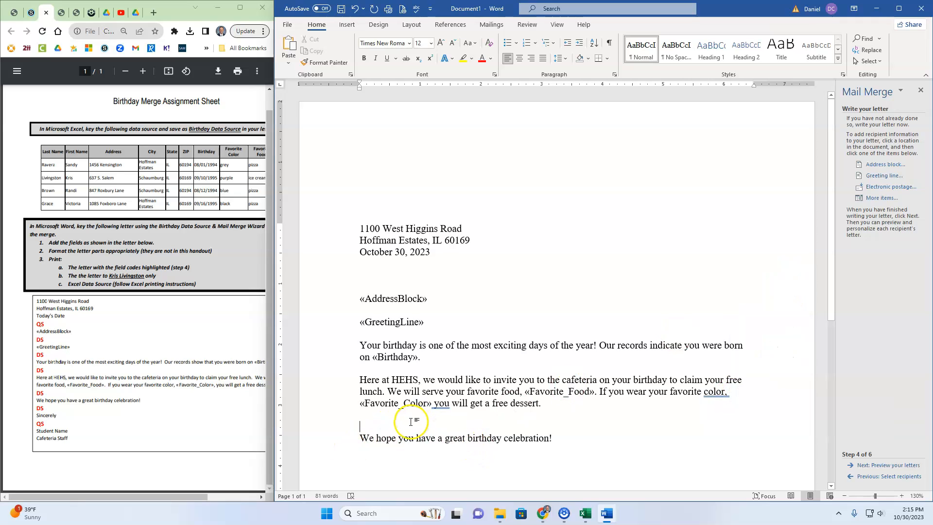
key(BackSpace)
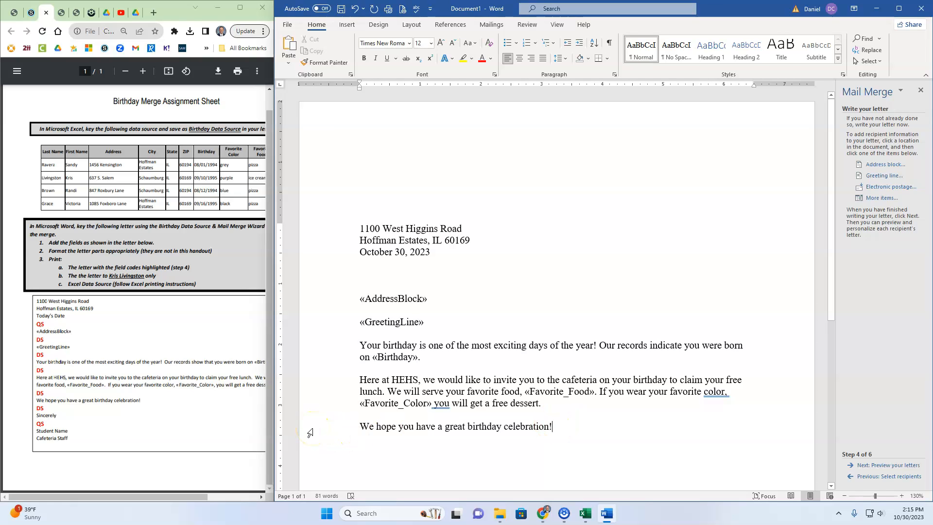
Step: Add the closing "Sincerely" a double space below the celebration line, and "Your Name" and "Cafeteria Staff" a quadruple space below that
key(Return)
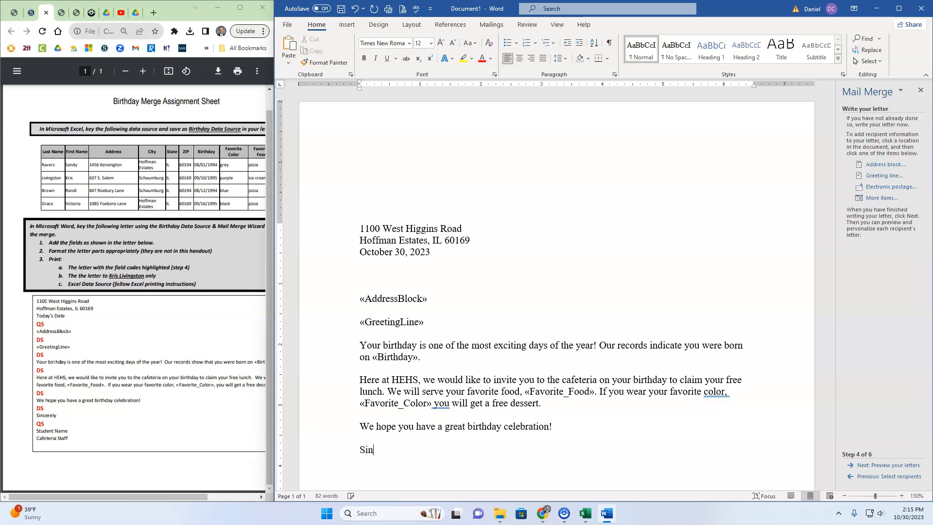
scroll(407, 307, down, 3)
text(Sincerely)
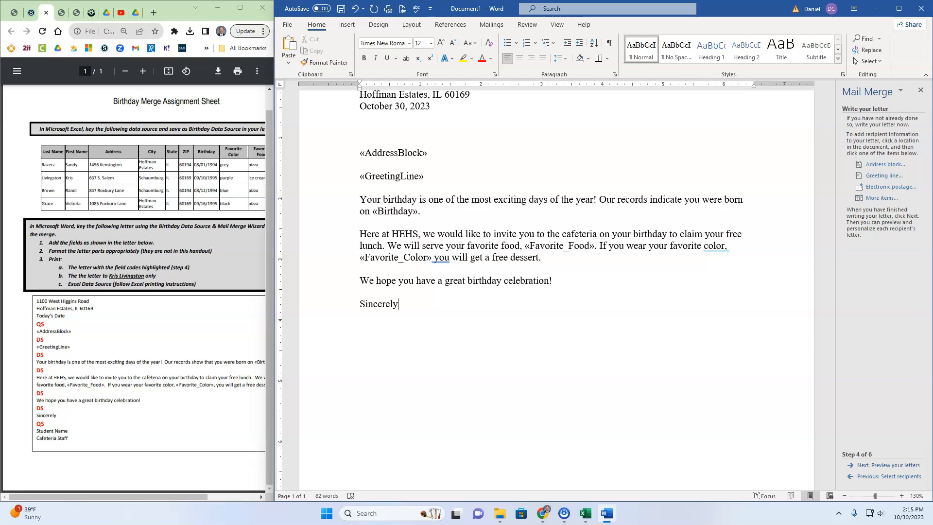
text(Your)
text(Staff)
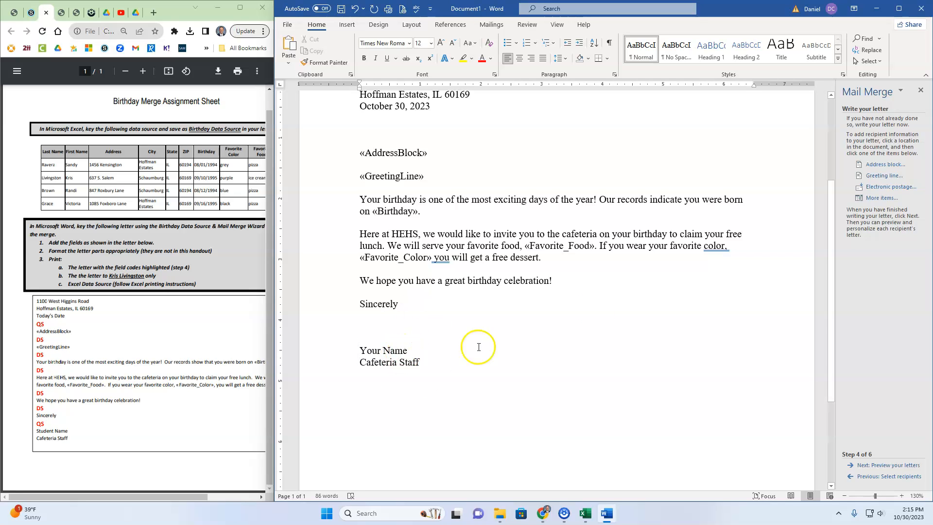
Step: Maximize the letter's window and preview the merged letters, clearing the grammar flags around the favorite color wording
click(899, 8)
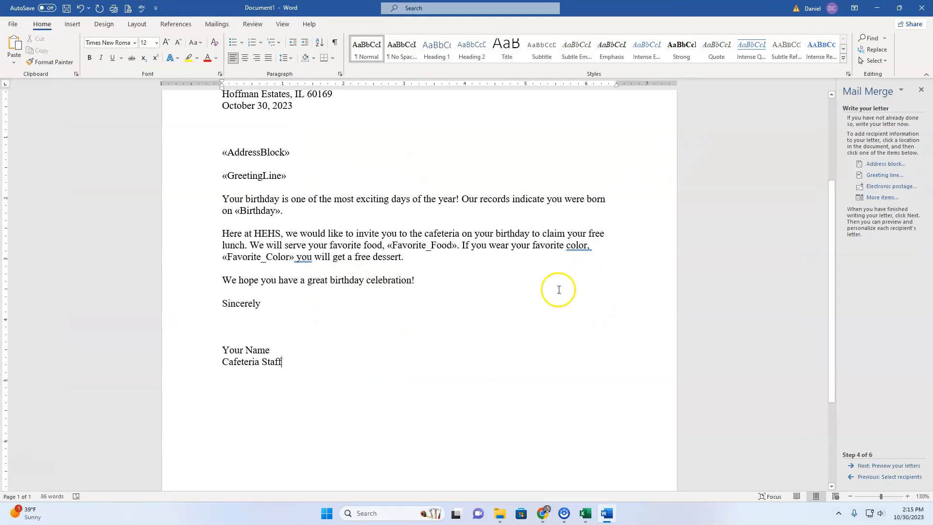
scroll(556, 291, up, 2)
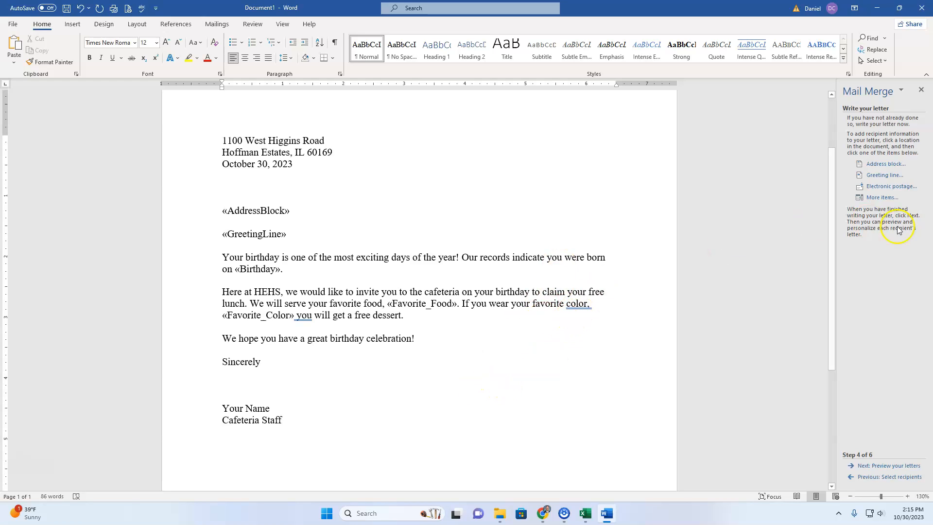
click(890, 466)
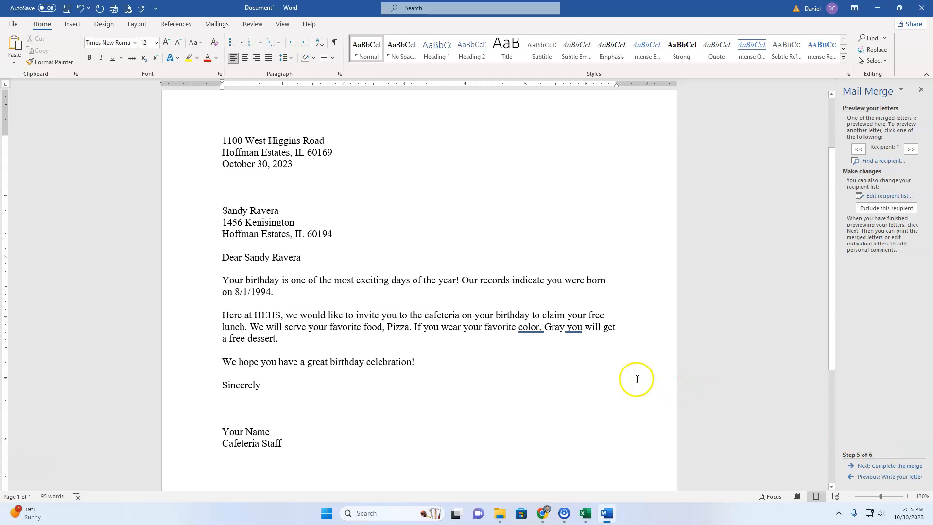
right_click(536, 328)
click(528, 329)
click(585, 328)
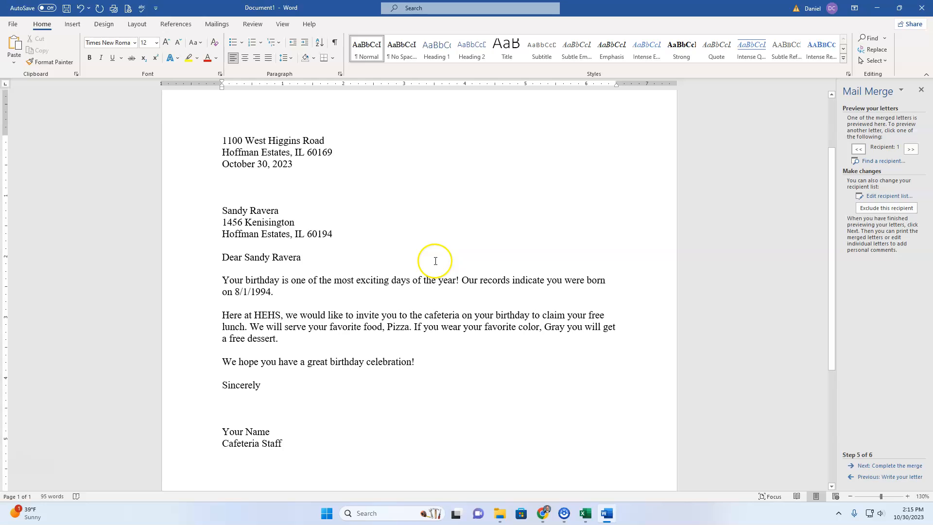
Step: Check the assignment sheet's first print requirement in the browser and return to the Word letter
click(542, 515)
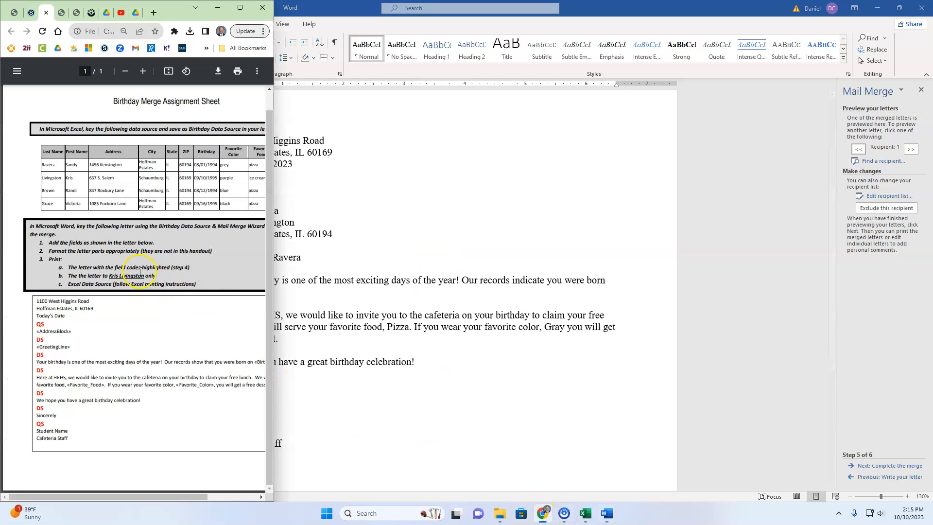
drag(69, 268, 249, 262)
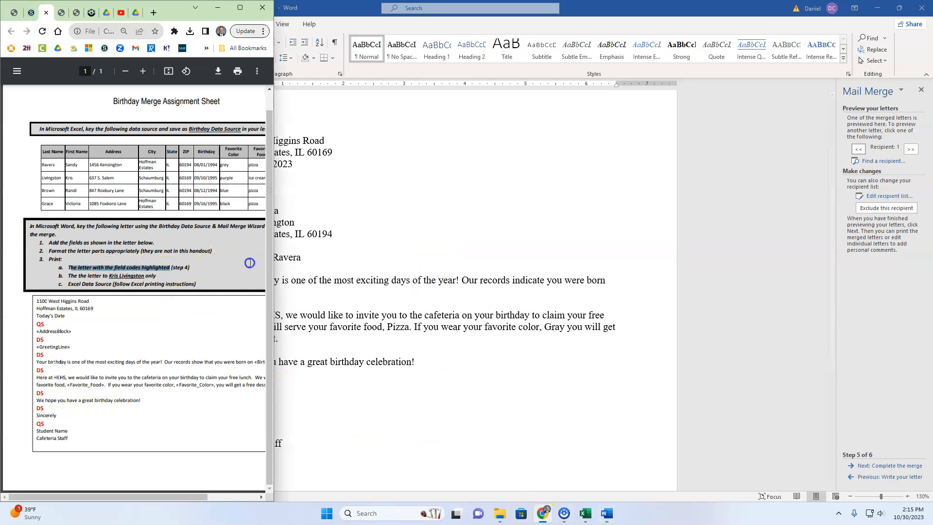
click(616, 286)
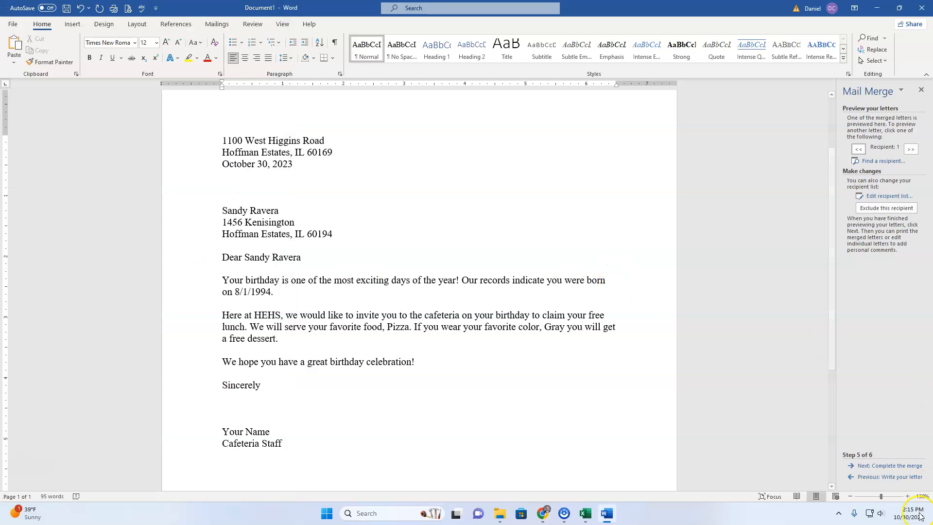
Step: Go back to the wizard's letter-writing stage, highlight the merge fields, and check the field-code letter in print preview
click(871, 478)
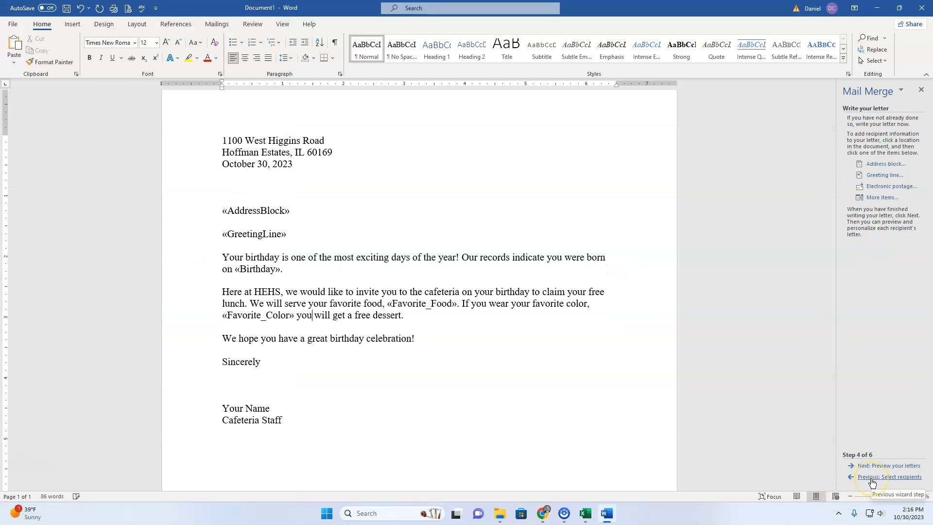
click(227, 27)
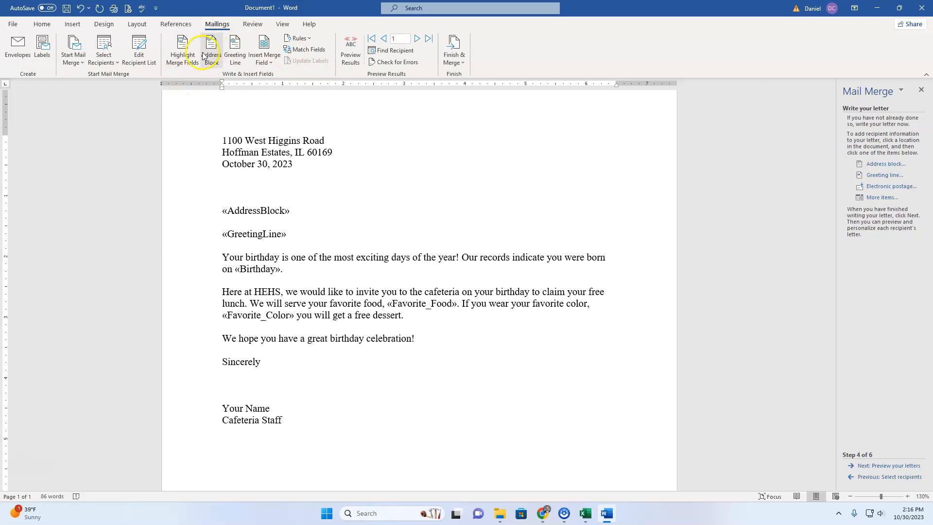
click(182, 57)
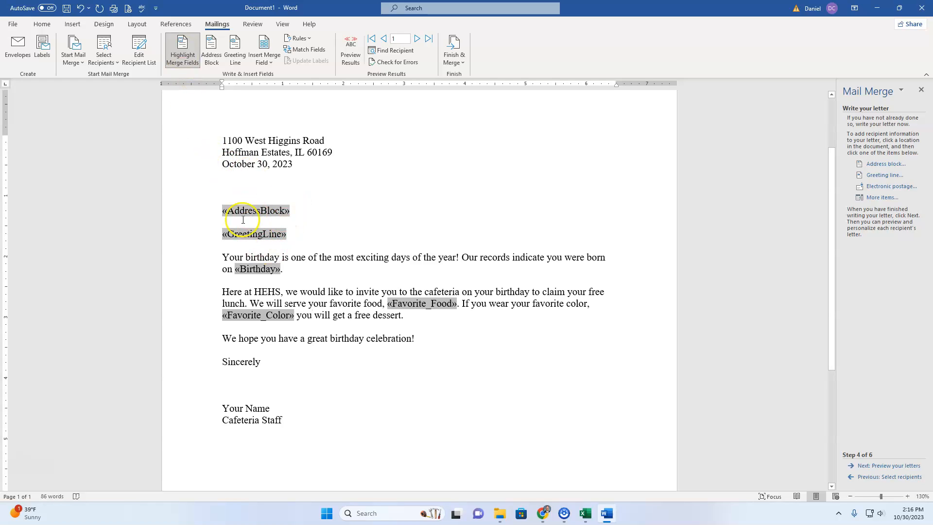
key(ctrl+p)
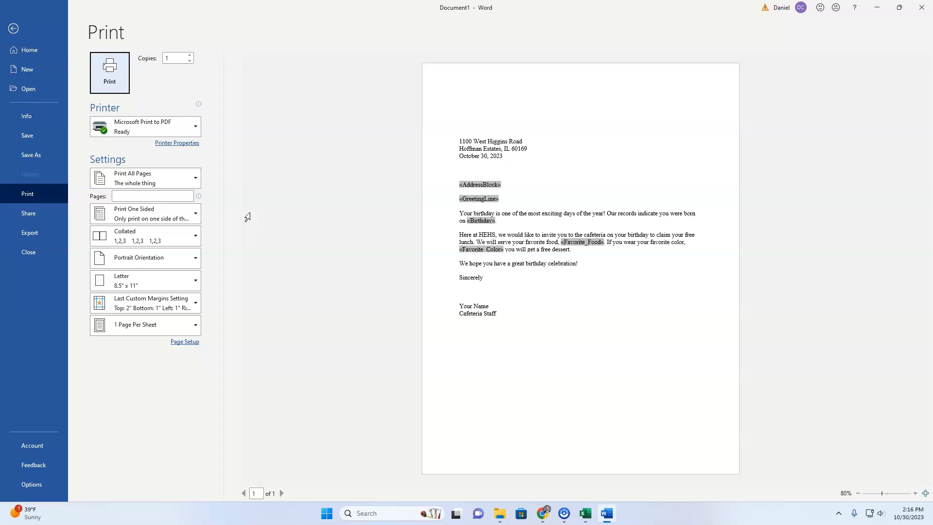
key(Escape)
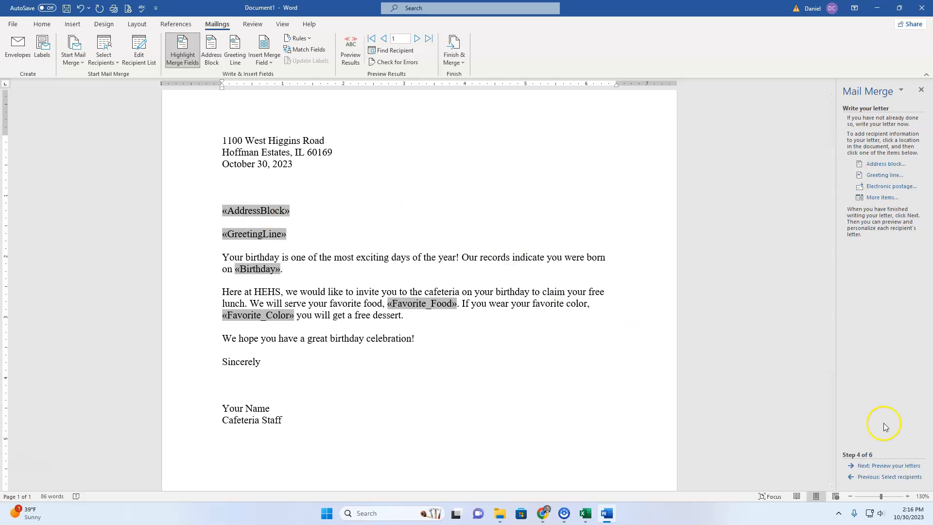
Step: Preview the merged letters again and consult the full-size assignment sheet for which recipient's letter to print
click(884, 467)
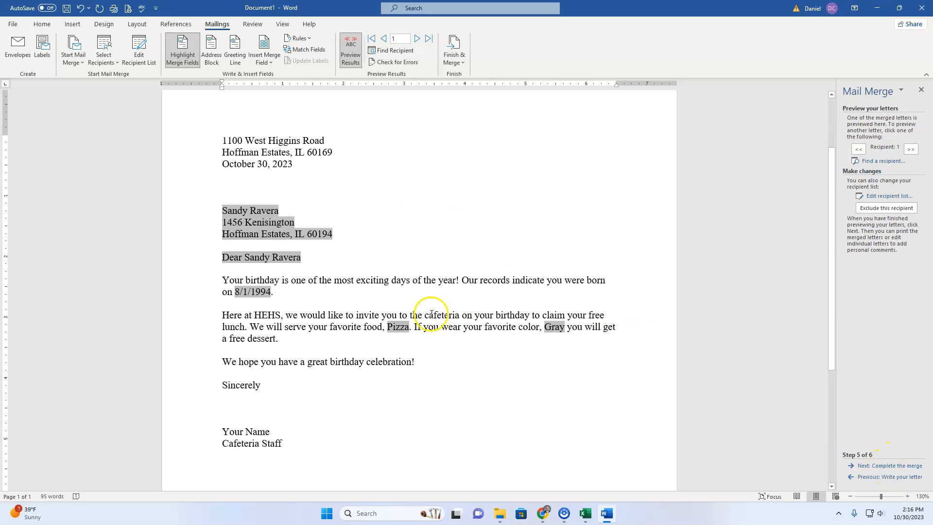
click(543, 513)
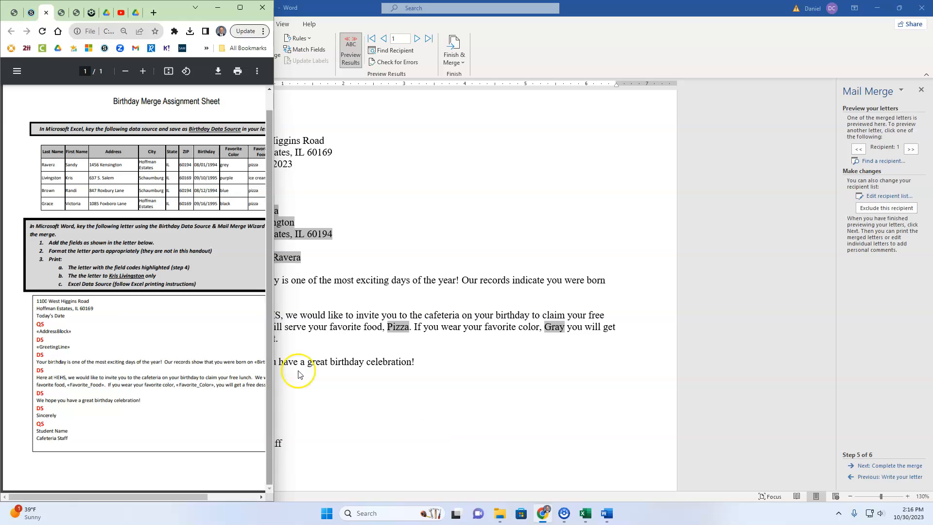
click(240, 8)
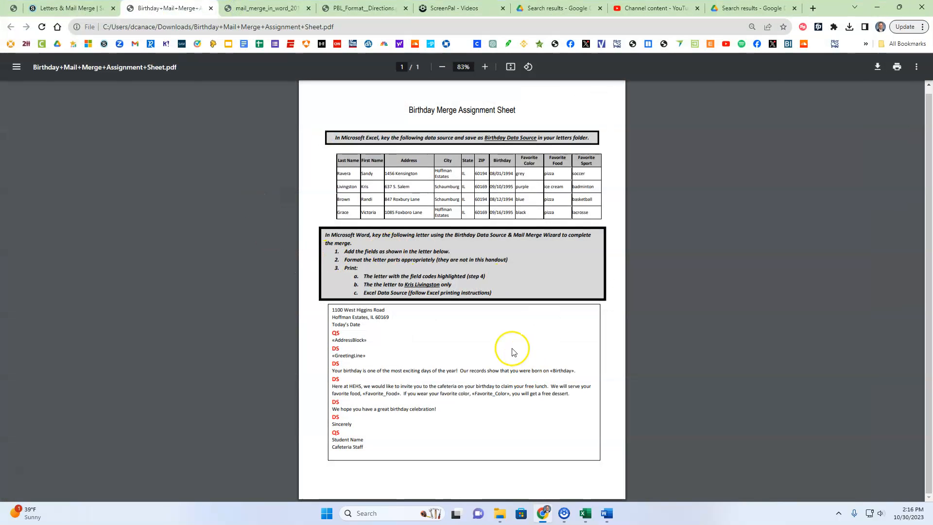
scroll(495, 331, up, 5)
drag(437, 196, 200, 197)
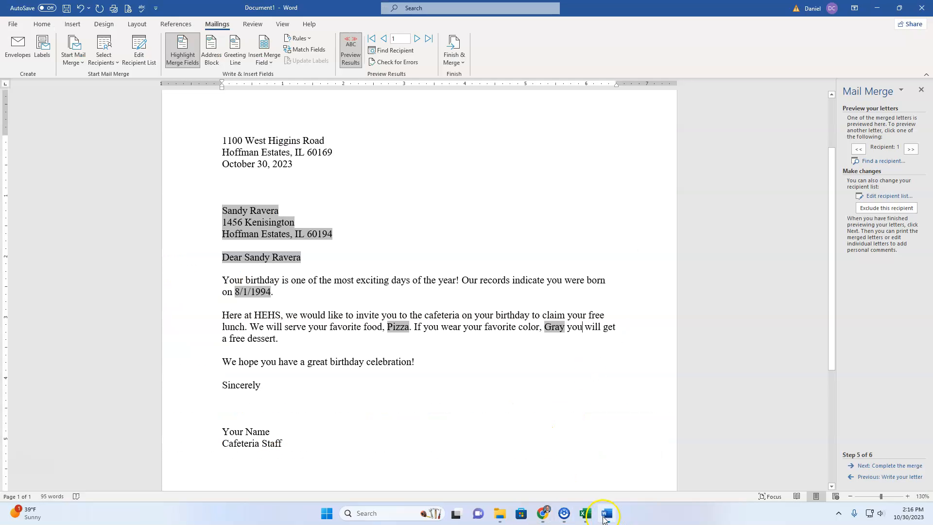
click(607, 513)
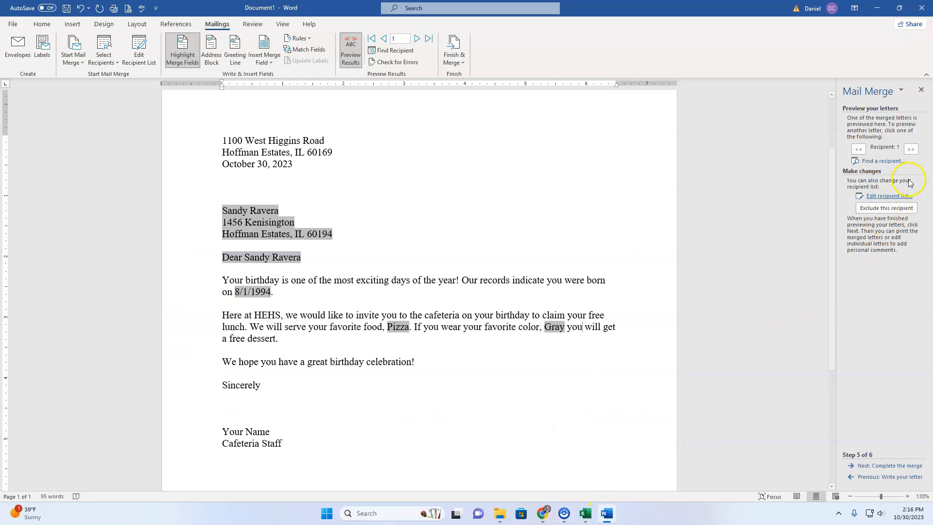
Step: Show the second recipient's merged letter and check it in print preview
click(910, 150)
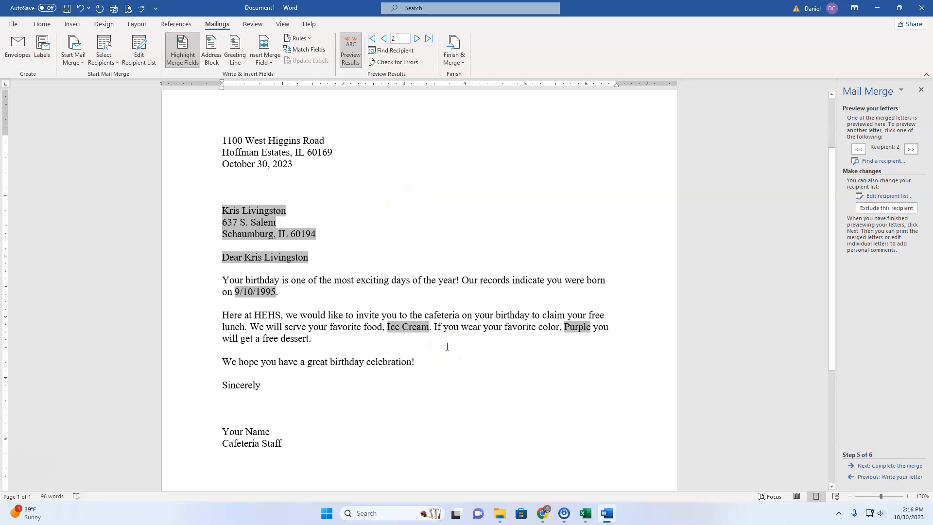
key(ctrl+p)
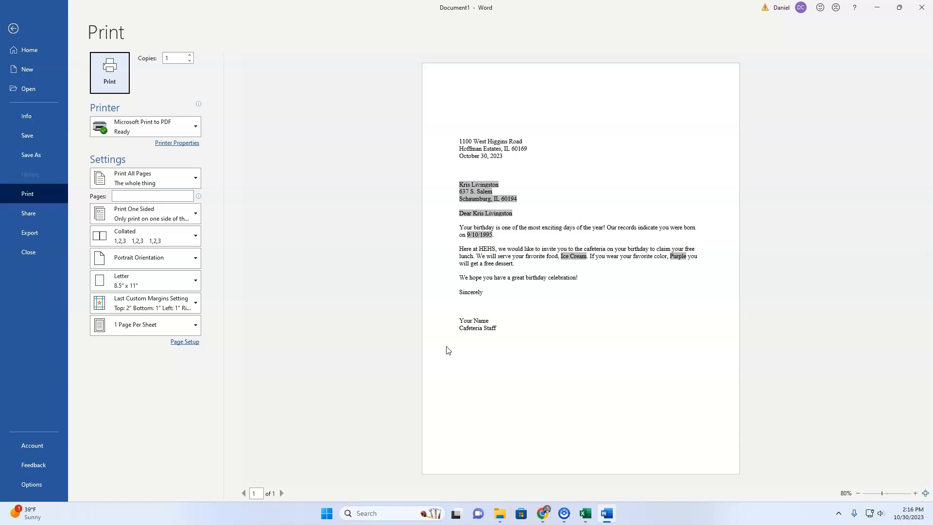
key(Escape)
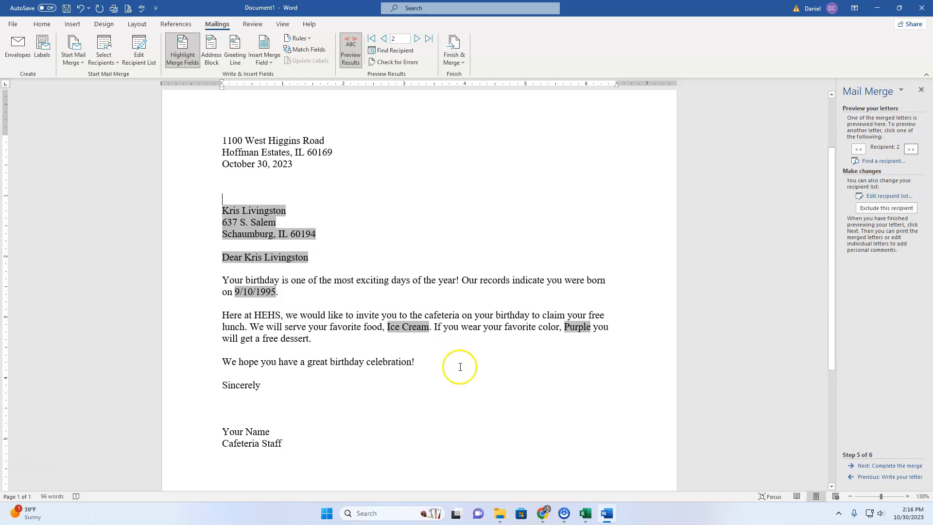
Step: Switch to Birthday Data.xlsx in Excel and set its printout to landscape, fitted to 1 page wide by 1 tall
click(585, 519)
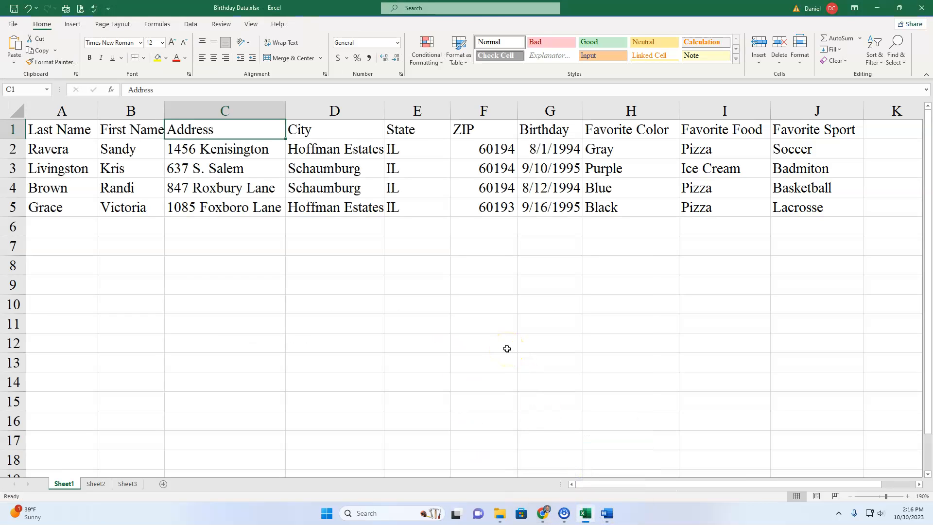
key(ctrl+p)
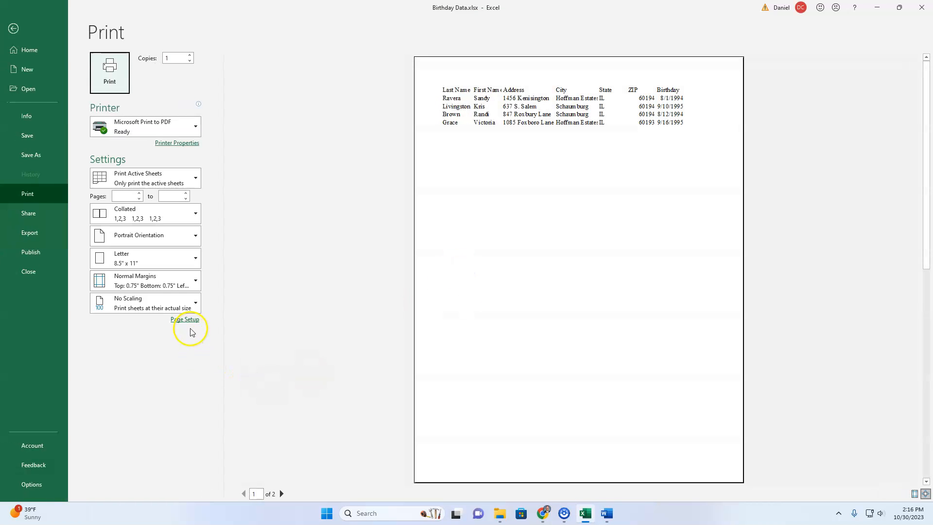
click(188, 319)
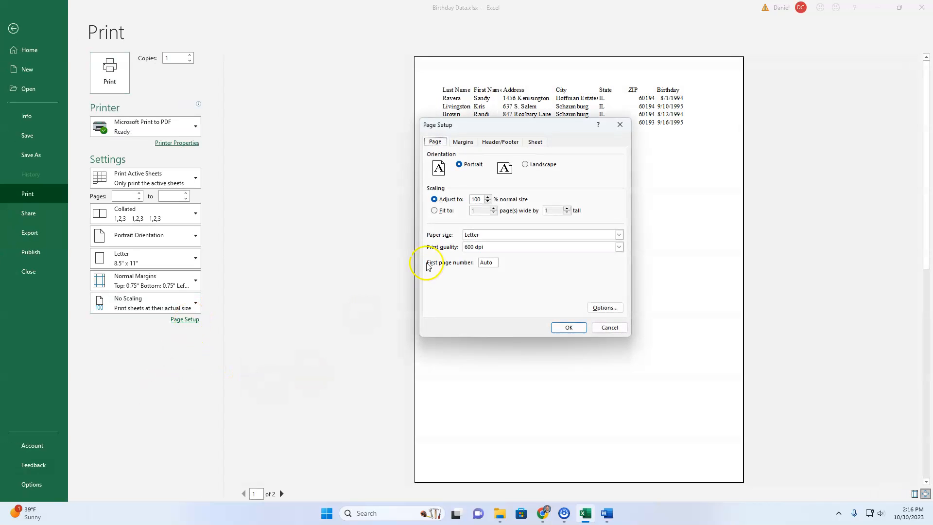
click(534, 166)
click(435, 211)
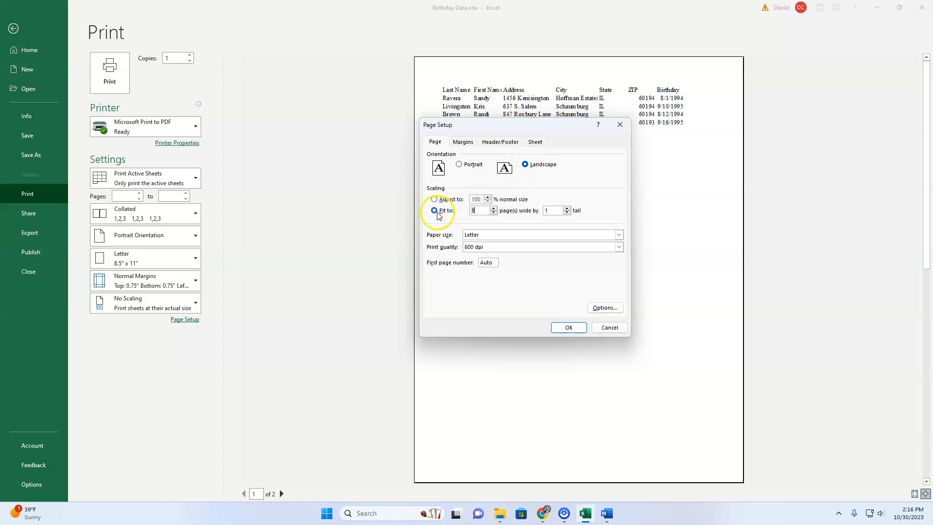
Step: Center the worksheet horizontally and vertically on the printed page
click(476, 143)
click(434, 276)
click(435, 286)
Step: Add a custom footer with the teacher's name in the left section, "Birthday Title" in the center, and "Block" in the right
click(500, 142)
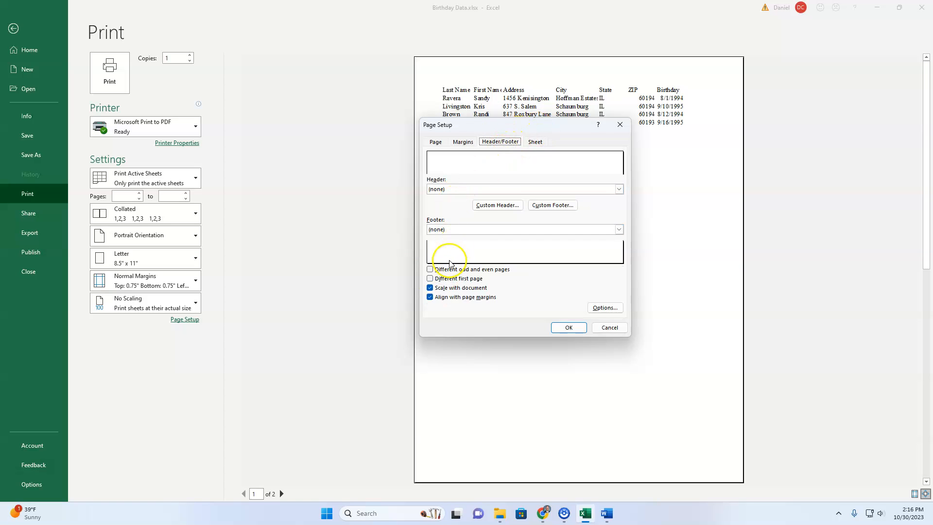
click(538, 206)
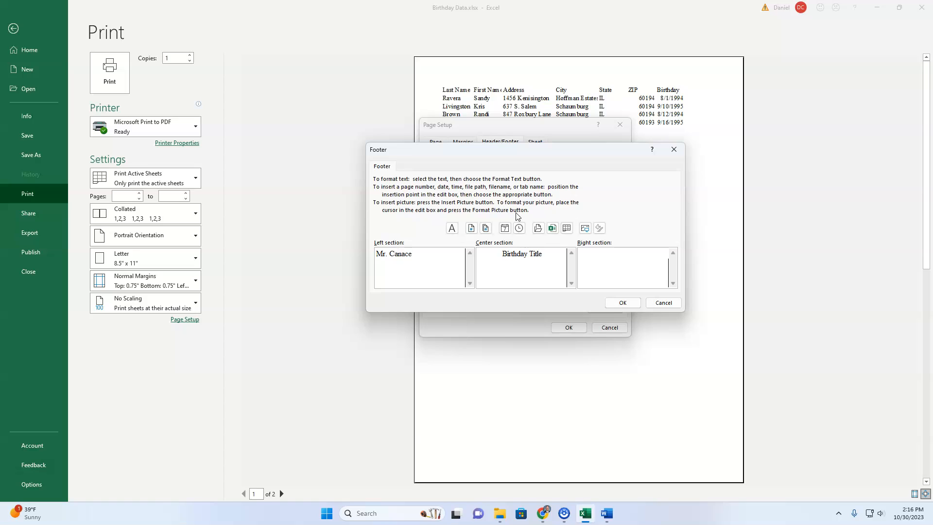
click(622, 303)
Step: Include gridlines and row and column headings in the worksheet printout, then return to the Word letter
click(535, 141)
click(434, 209)
click(434, 238)
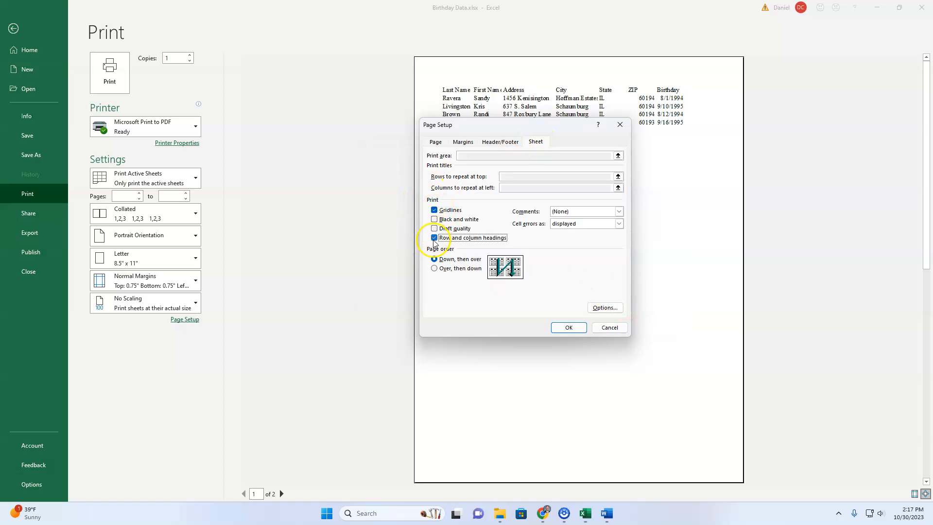
click(566, 327)
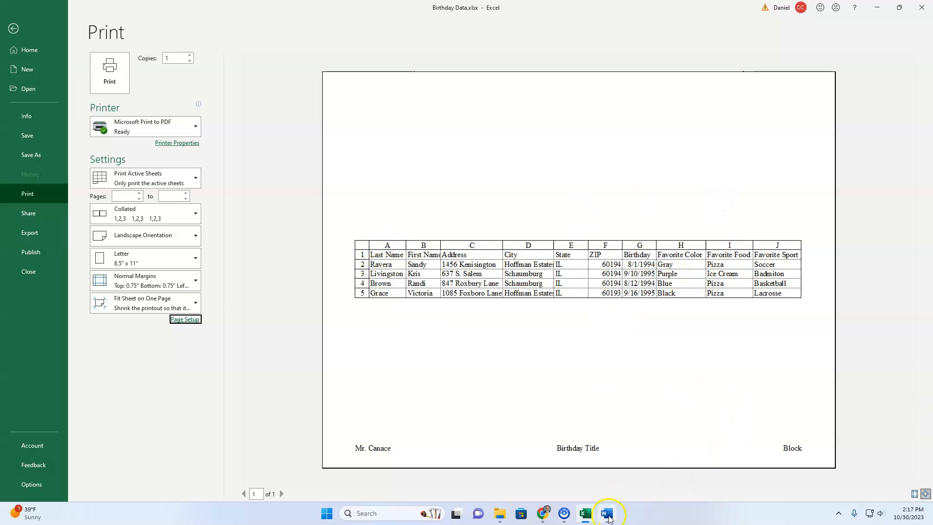
mouse_move(610, 519)
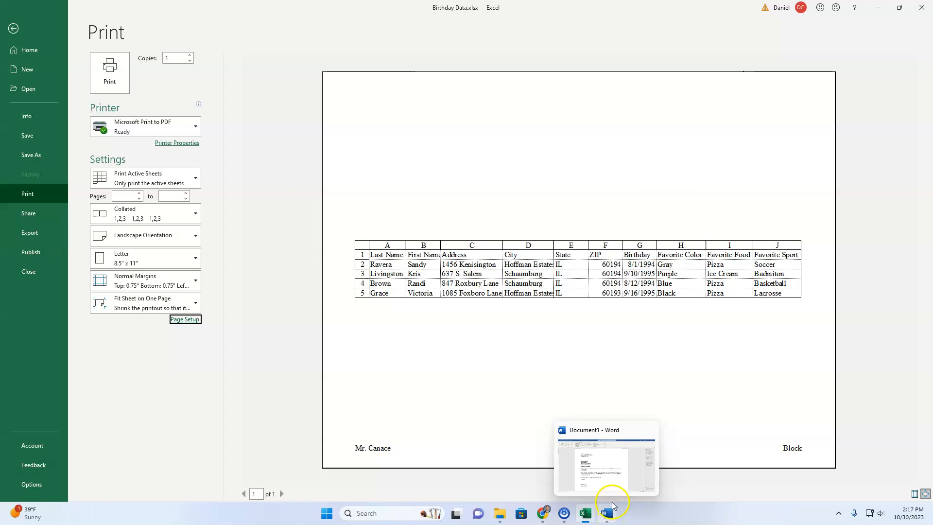
click(613, 505)
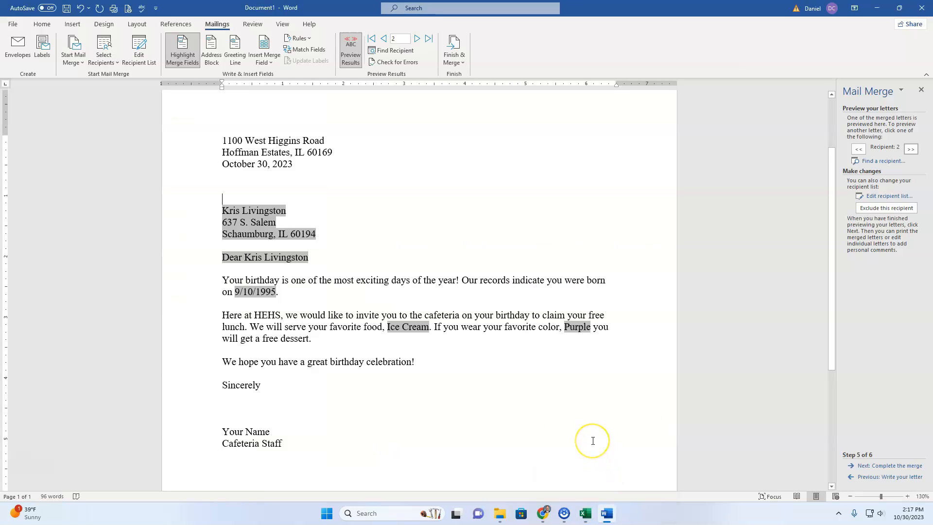